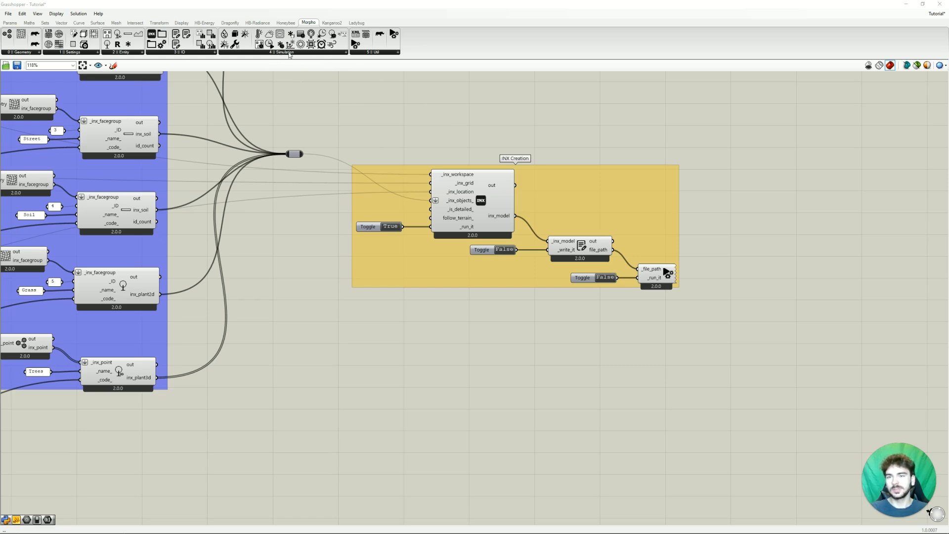
- Place a Morpho Simple Forcing component in the empty canvas area below the INX Creation group
left_click(290, 53)
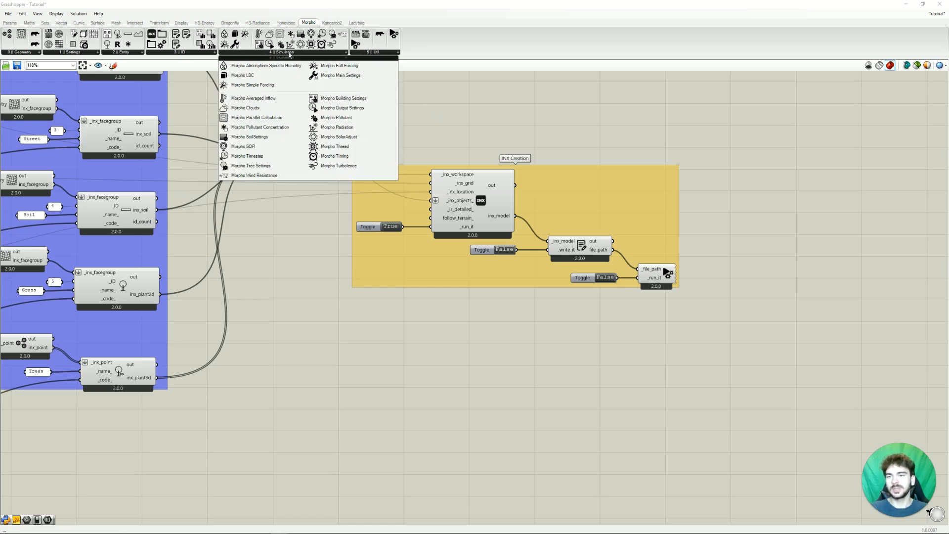
left_click(263, 86)
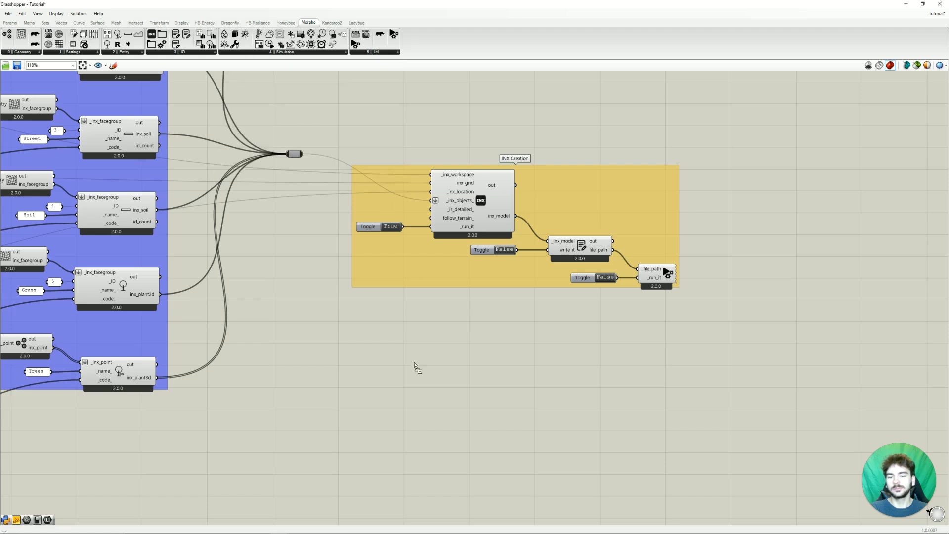
left_click(412, 387)
right_click_drag(547, 372, 562, 313)
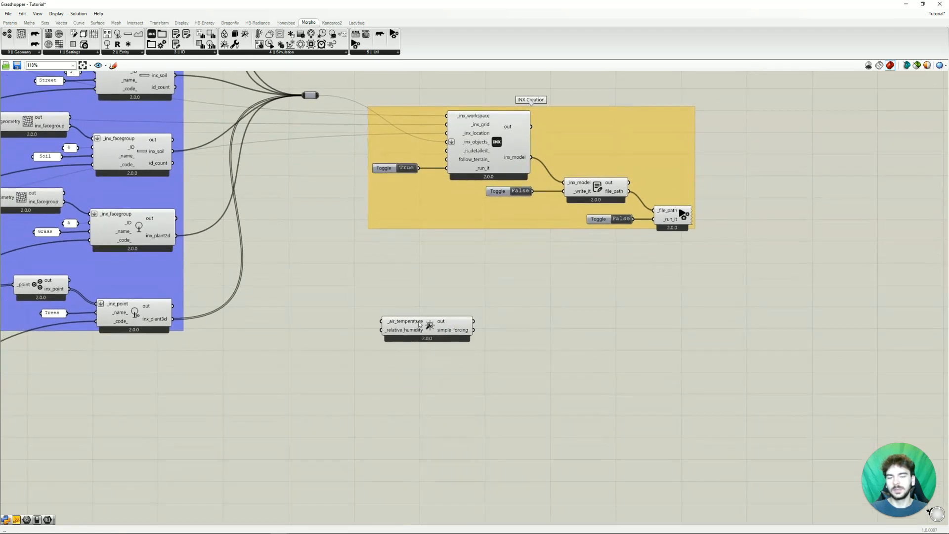
left_click_drag(429, 327, 459, 321)
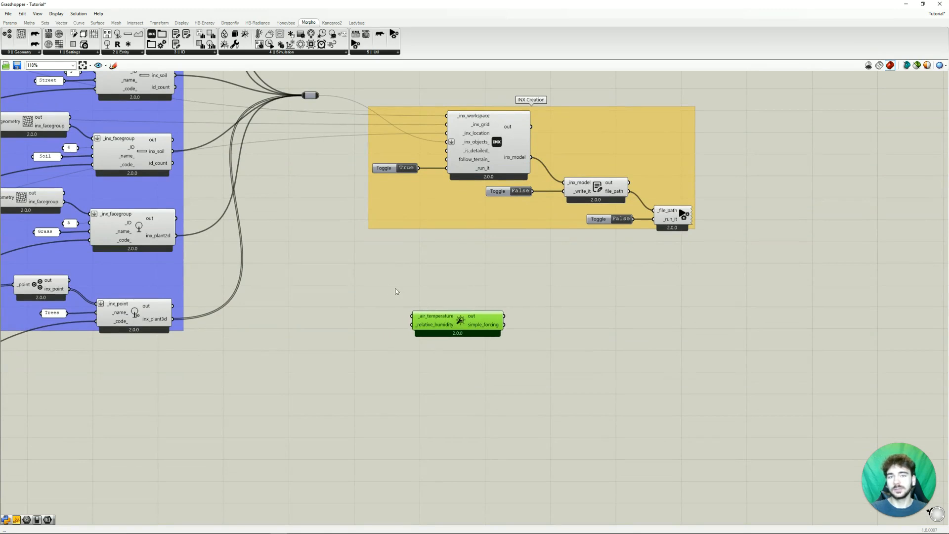
left_click_drag(465, 318, 451, 321)
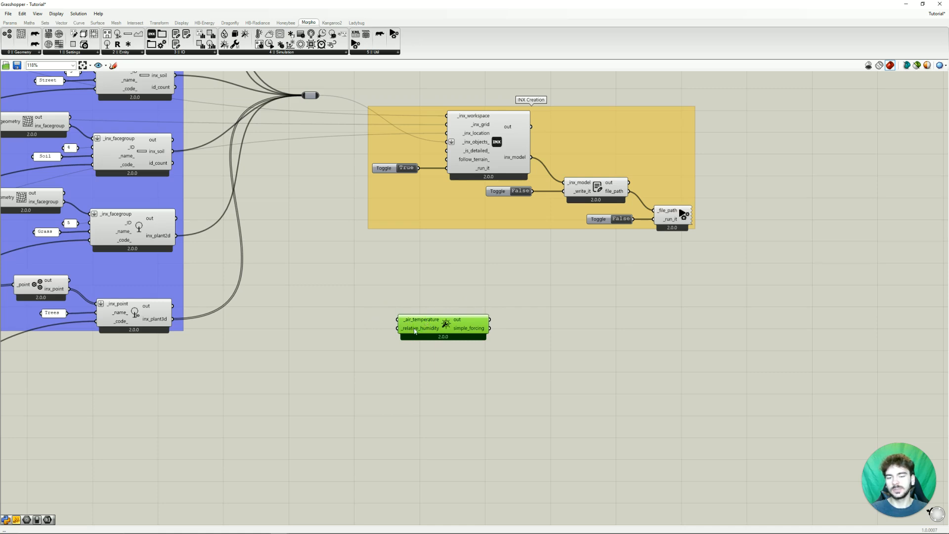
scroll(358, 323, "up", 1)
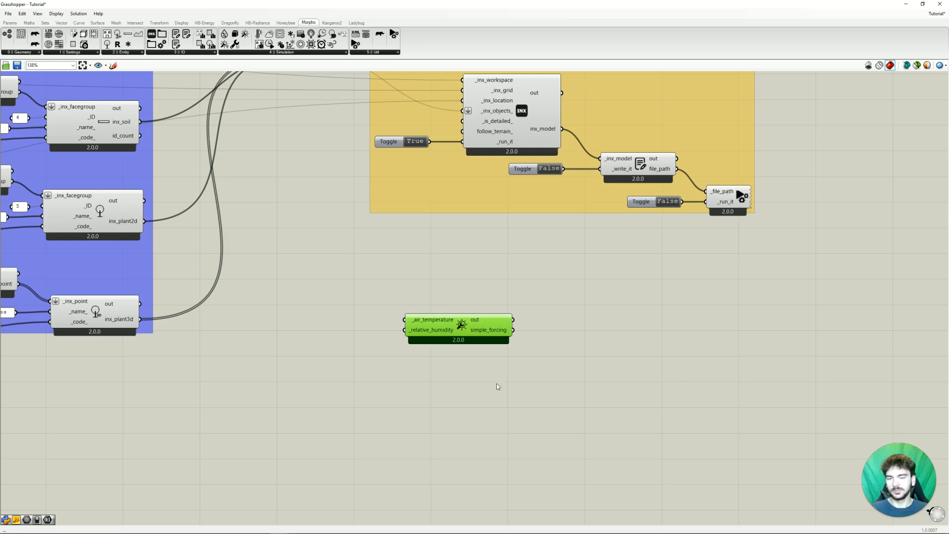
right_click_drag(419, 376, 390, 384)
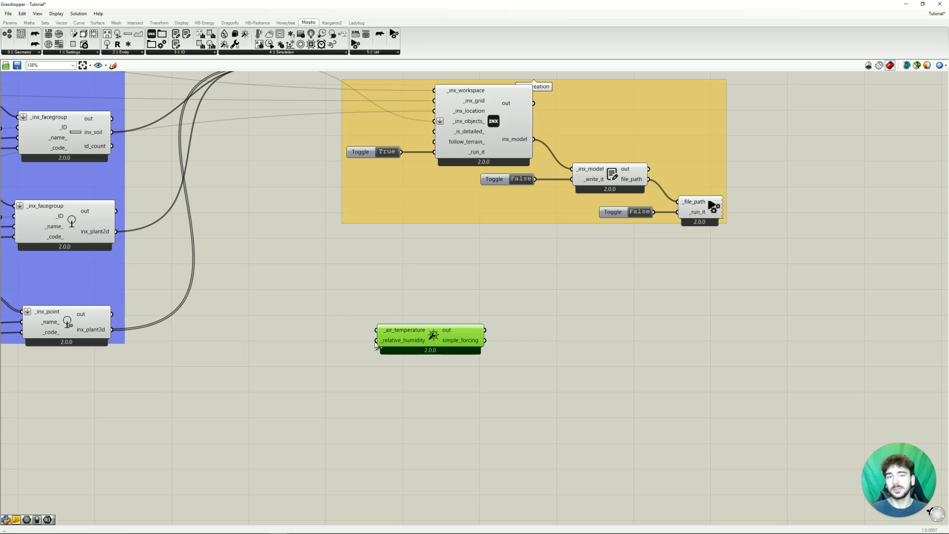
mouse_move(406, 331)
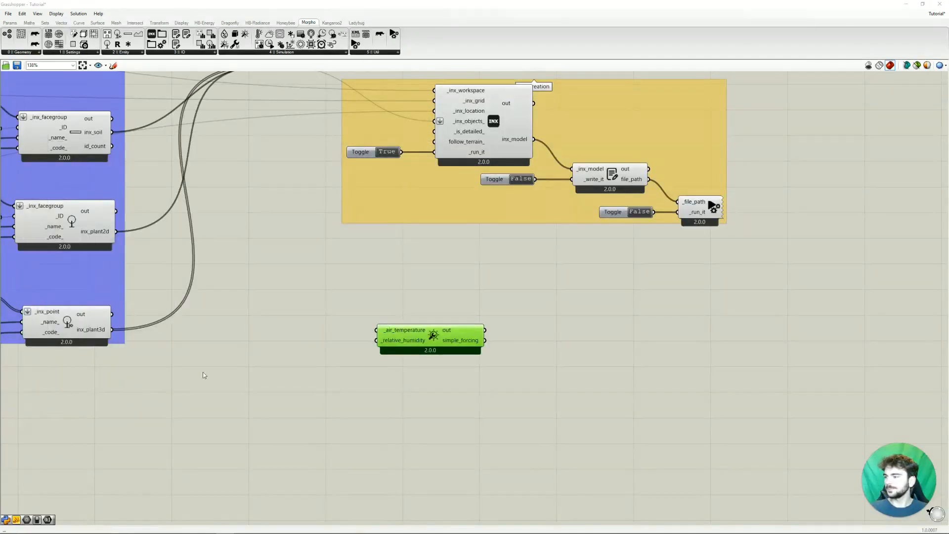
left_click(407, 384)
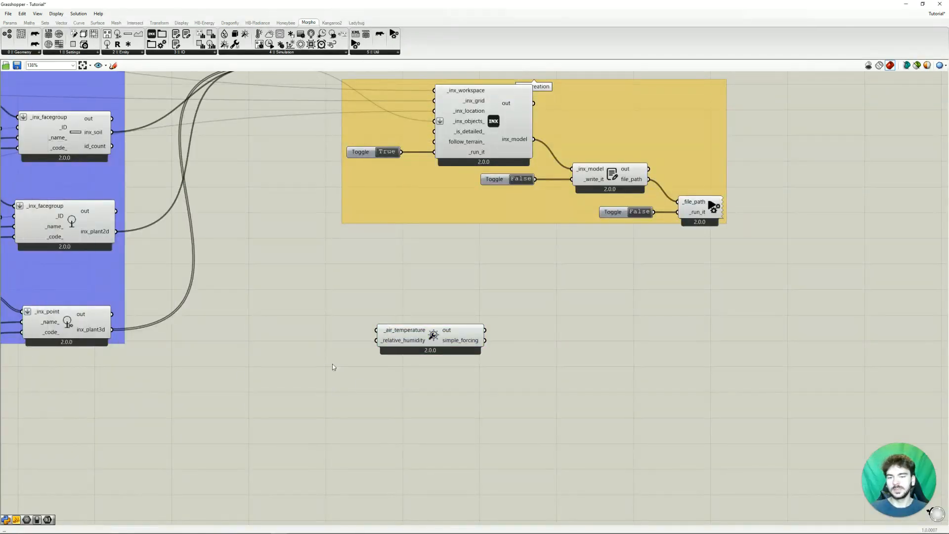
- Add a Text parameter beside the air temperature and relative humidity inputs of the Simple Forcing component
double_click(319, 345)
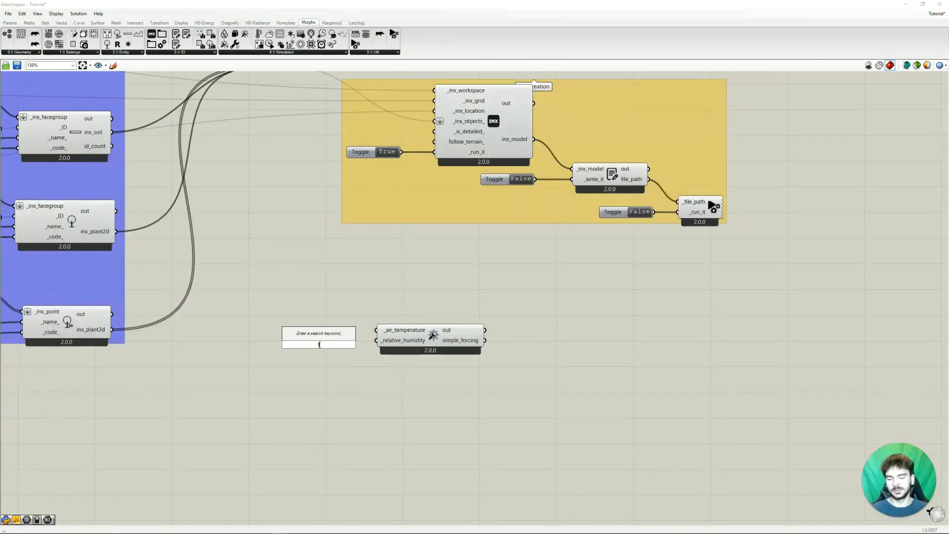
type("text")
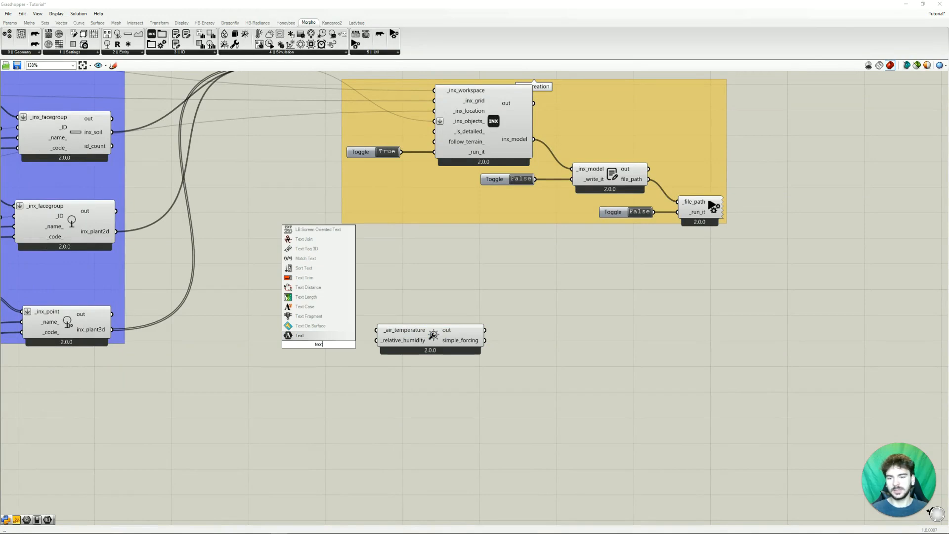
left_click(302, 336)
- Paste the copied air temperature list into the Text parameter as multiple texts and connect it to _air_temperature
right_click(317, 345)
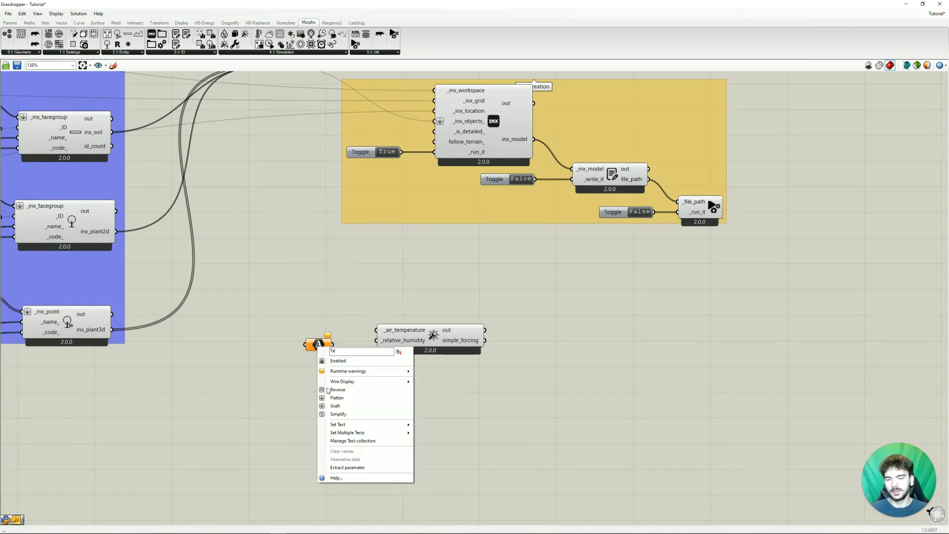
mouse_move(381, 432)
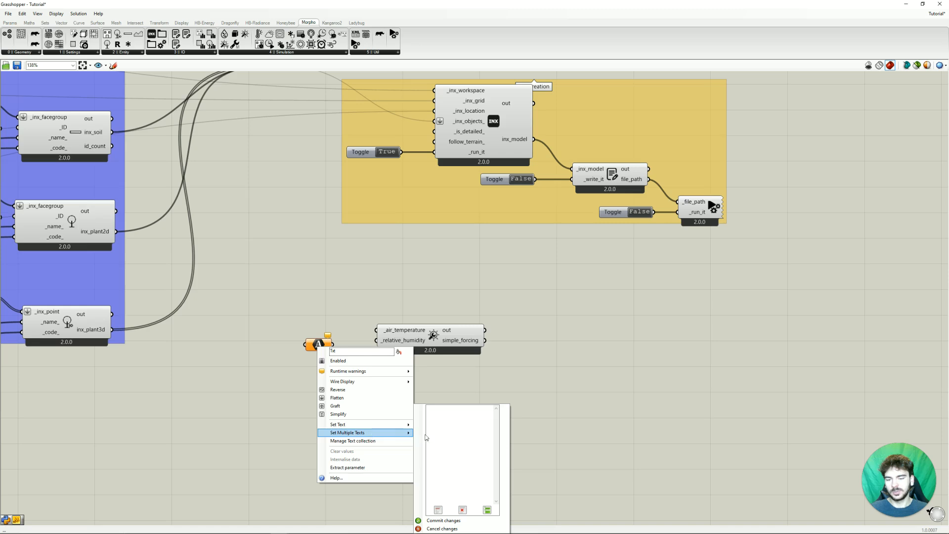
key("Escape")
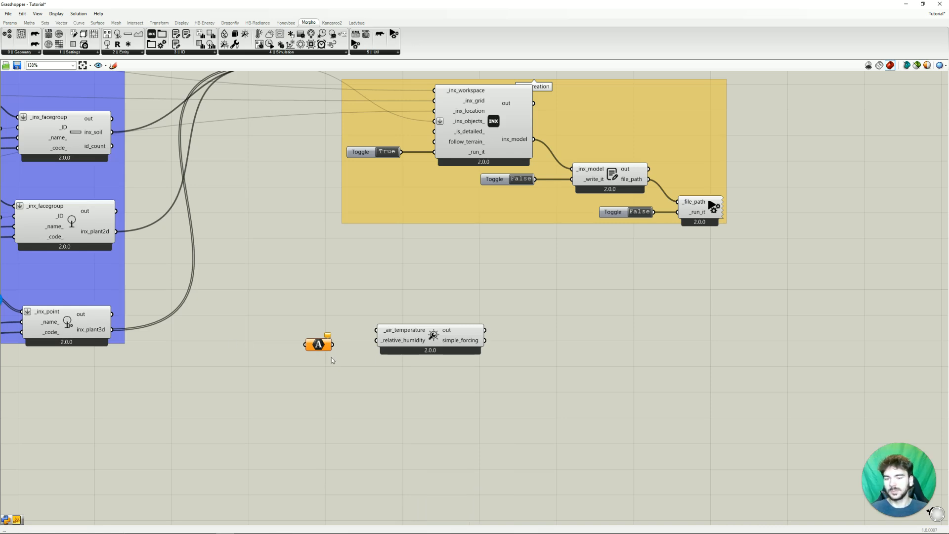
right_click(319, 345)
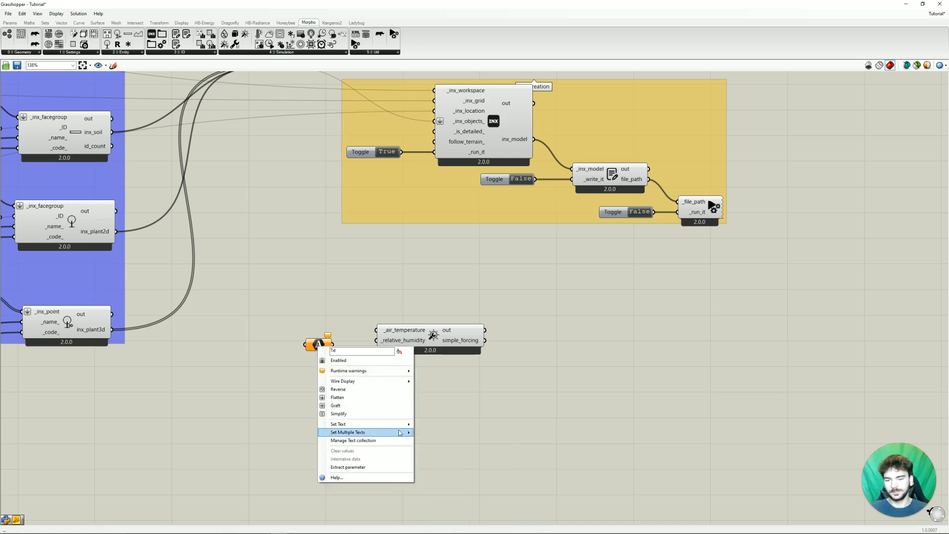
key("ctrl+v")
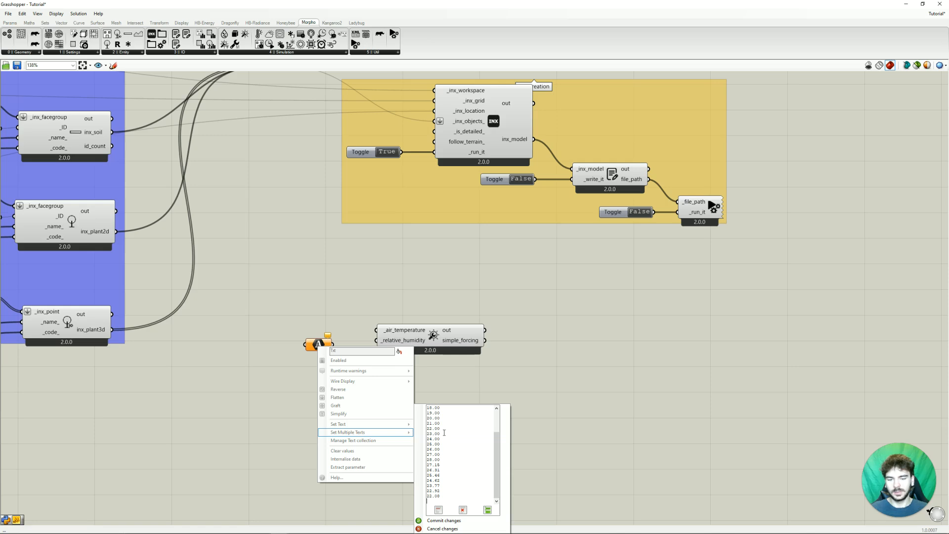
left_click(435, 521)
left_click_drag(322, 345, 342, 333)
left_click(340, 368)
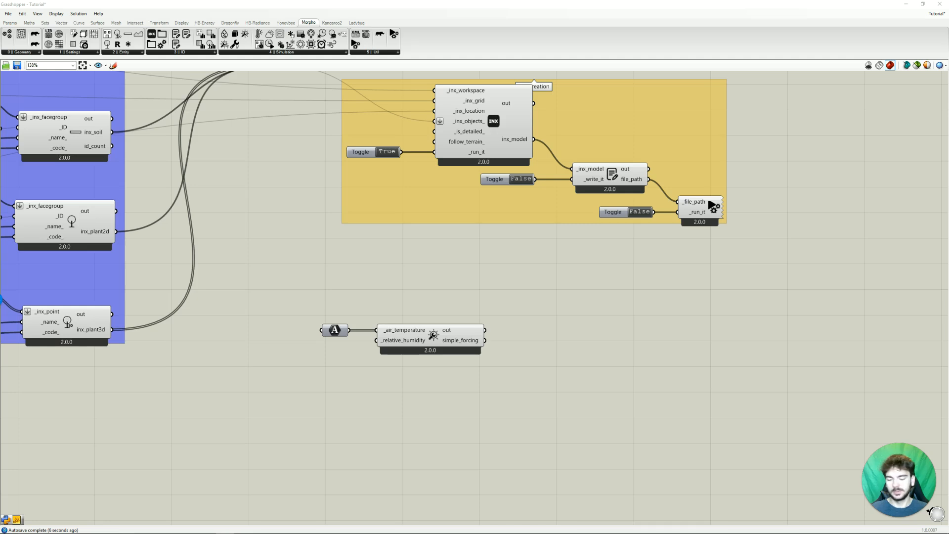
- Add a second Text parameter below the one that feeds _air_temperature
double_click(337, 396)
type("text")
left_click(327, 376)
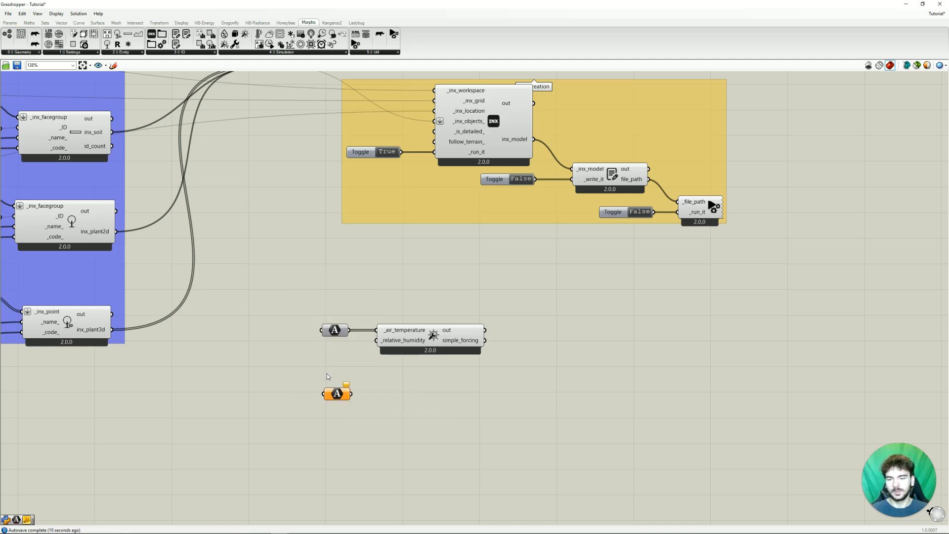
- Paste the copied relative humidity list as multiple texts into the second Text parameter and wire it to _relative_humidity
right_click(339, 392)
mouse_move(420, 478)
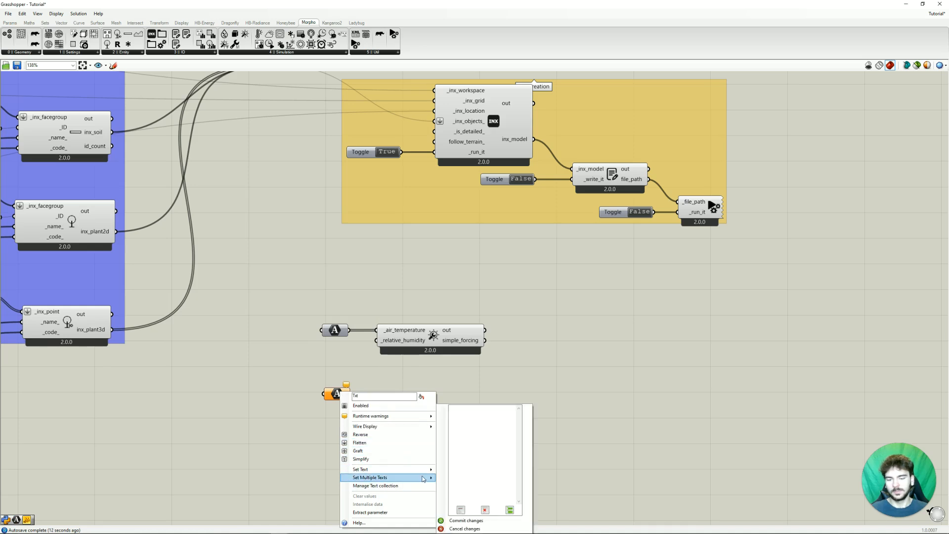
left_click(495, 492)
key("ctrl+v")
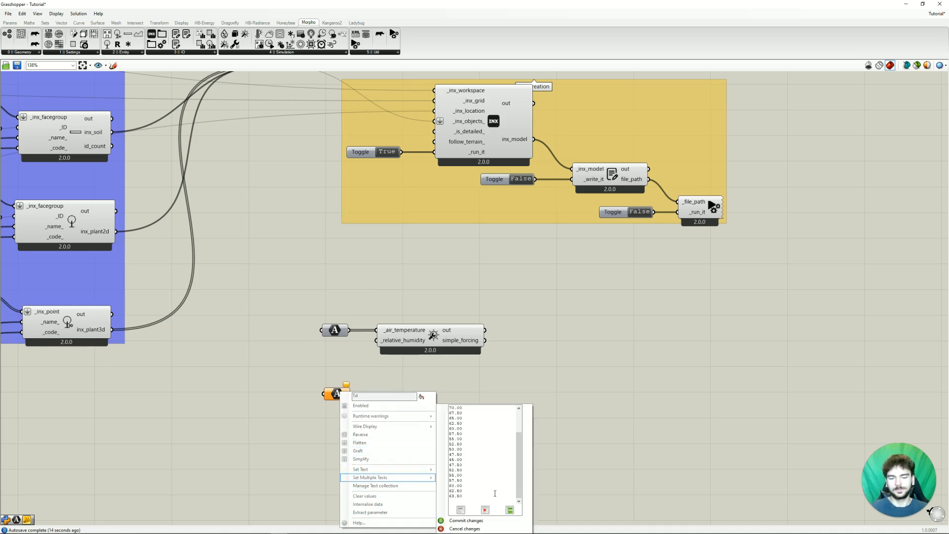
left_click(465, 520)
left_click_drag(337, 395, 377, 340)
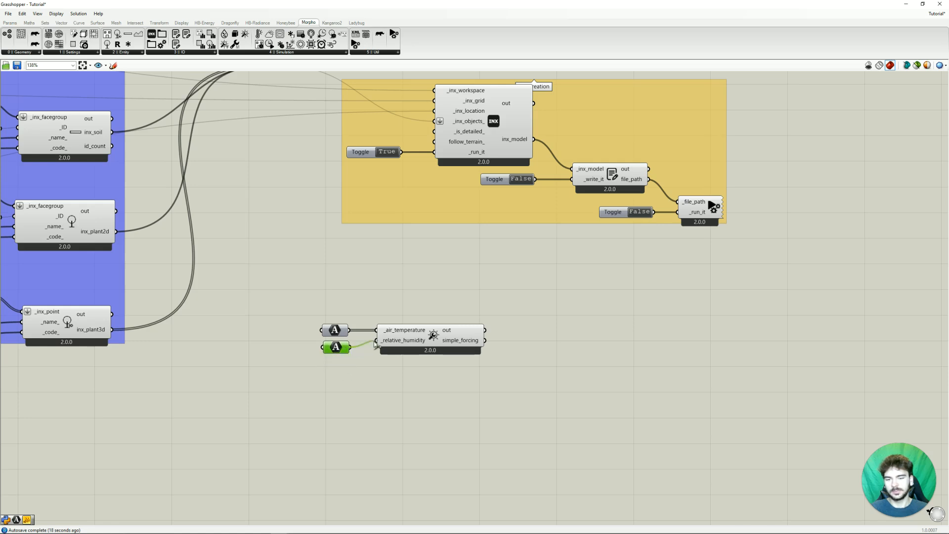
- Move the Simple Forcing component and its two Text parameters together further down the canvas
left_click(441, 349)
left_click_drag(441, 349, 441, 344)
left_click_drag(514, 412, 328, 314)
left_click(431, 396)
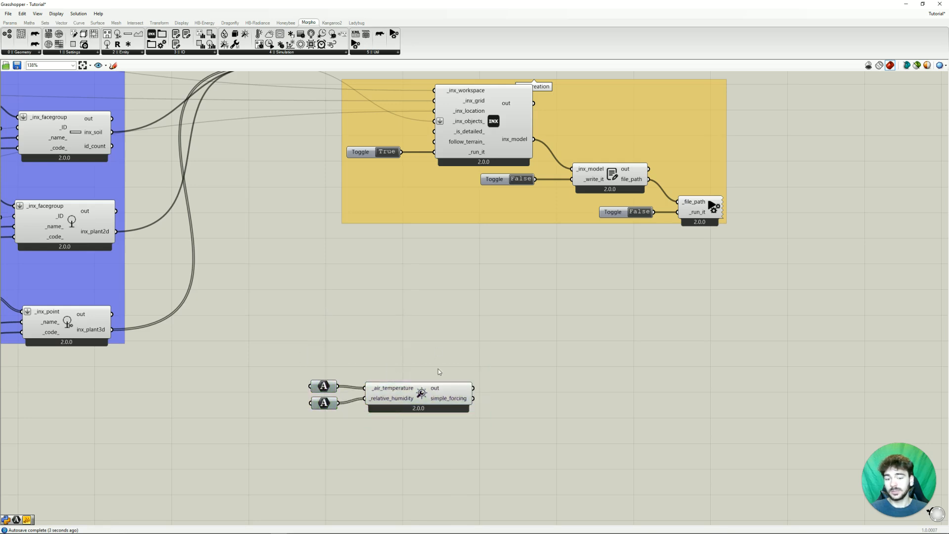
- Place a Morpho Main Settings component below the INX Creation group, beside the Simple Forcing component
right_click_drag(563, 414, 524, 374)
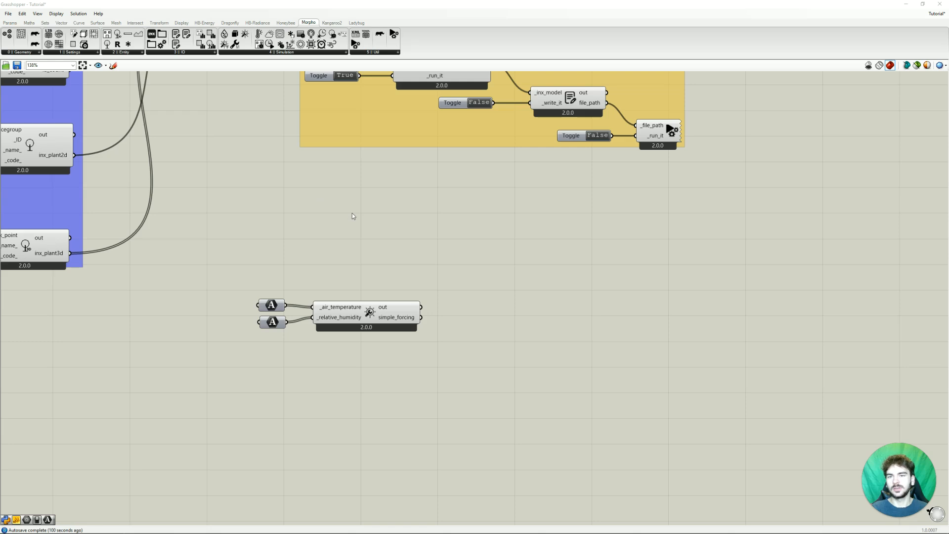
left_click(291, 53)
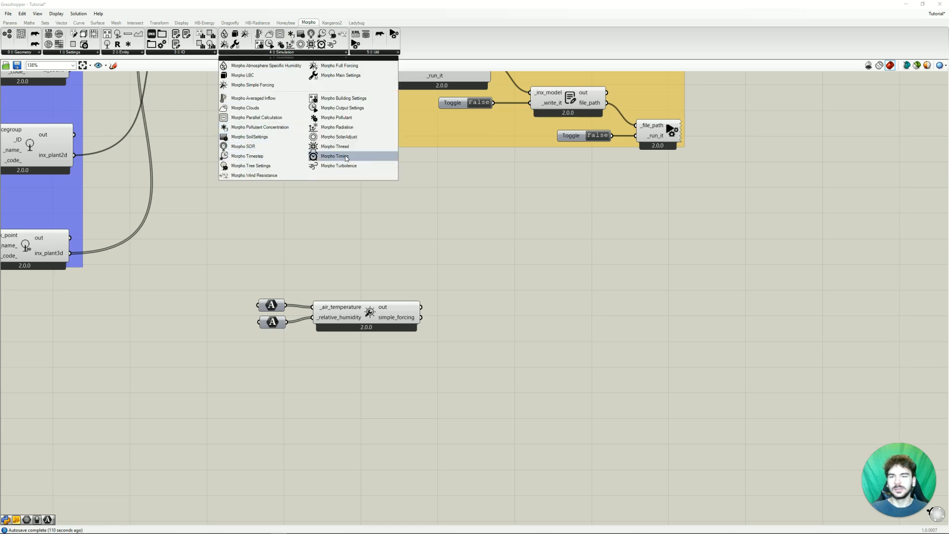
left_click(338, 75)
left_click(573, 251)
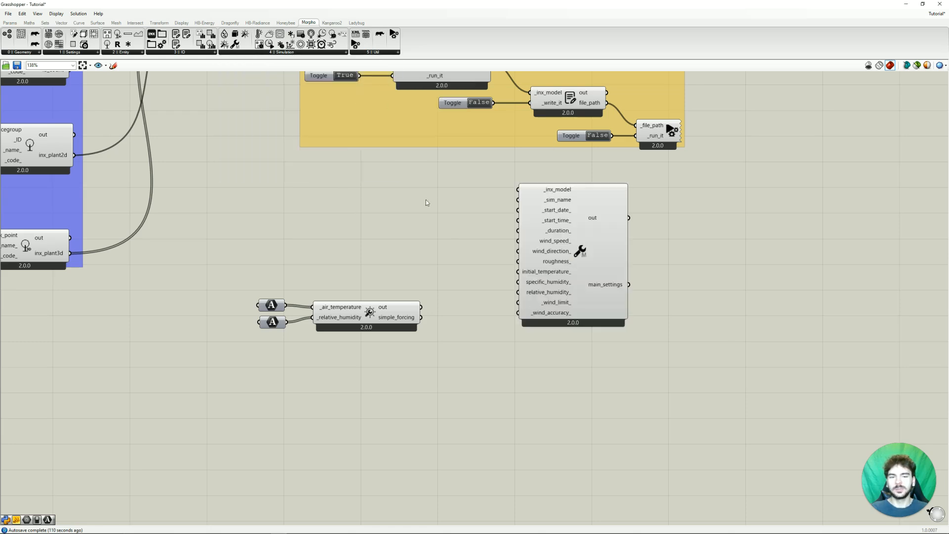
- Add the Morpho component that turns _main_settings and other_settings_ into simx, placing it below and to the right of Main Settings
left_click(280, 53)
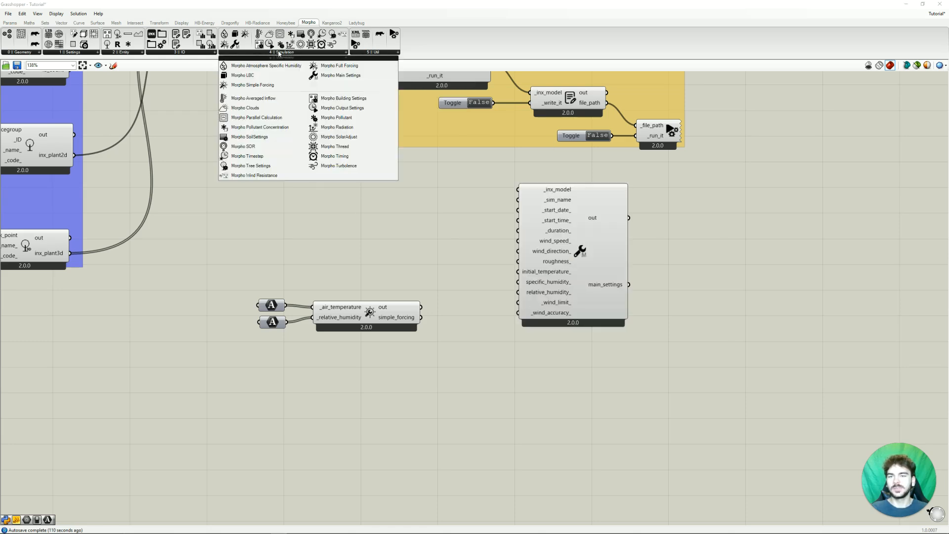
left_click(180, 52)
left_click(170, 95)
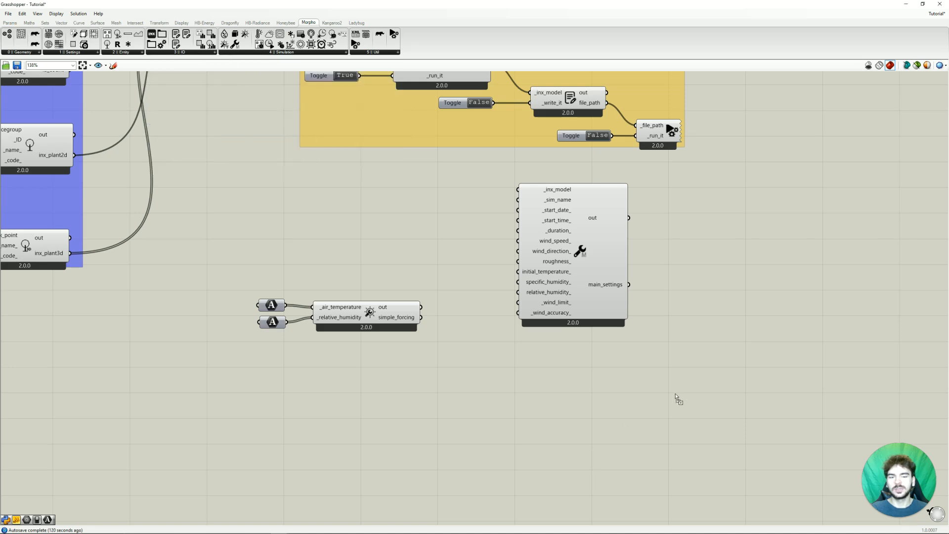
left_click(672, 402)
left_click_drag(578, 272, 569, 268)
left_click_drag(683, 393, 689, 380)
left_click(560, 381)
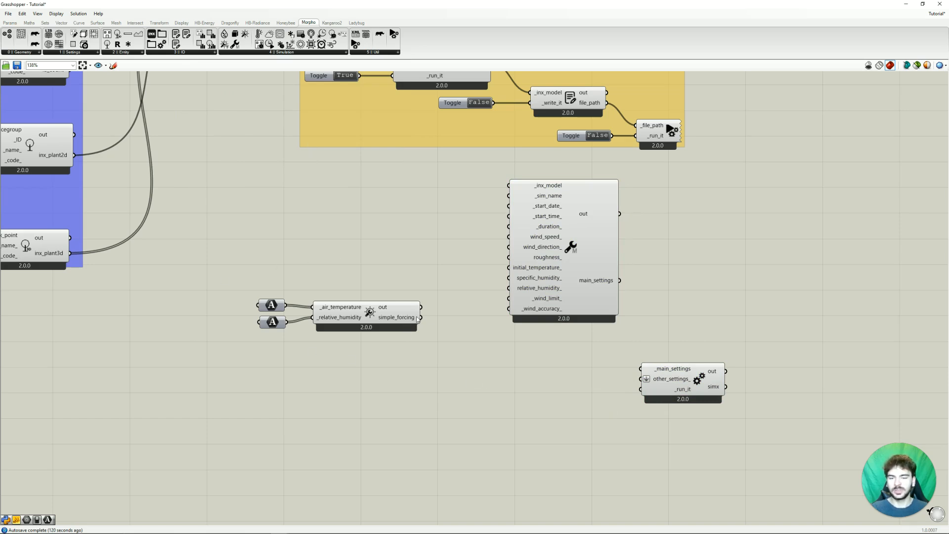
- Wire simple_forcing into the other_settings_ input of the simx component and nudge Main Settings slightly upward
left_click_drag(421, 318, 642, 381)
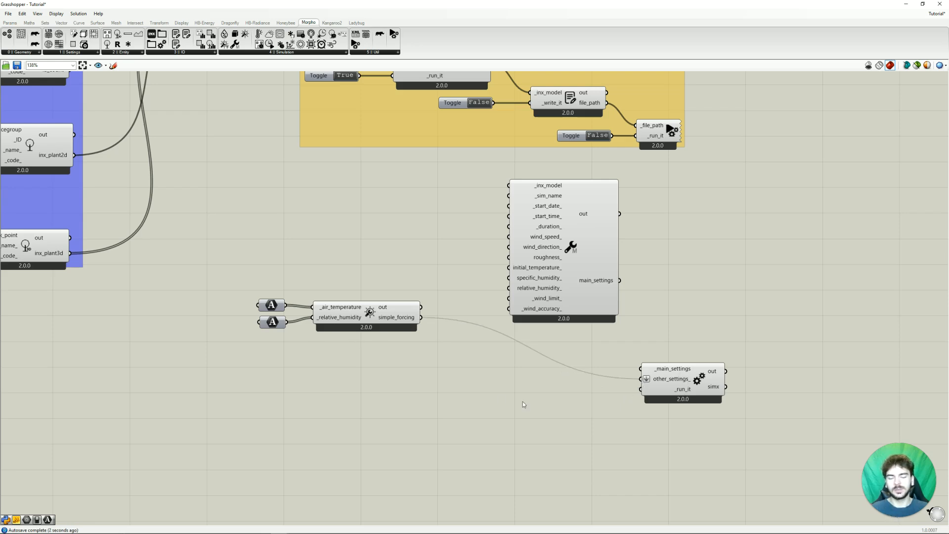
mouse_move(477, 418)
right_mouse_down()
mouse_move(479, 401)
mouse_move(485, 408)
right_mouse_up()
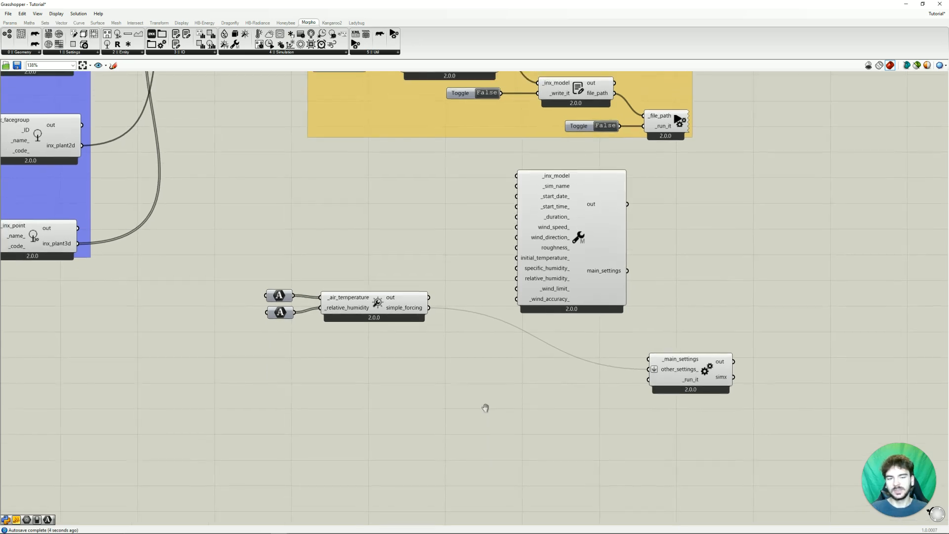
left_click_drag(566, 267, 572, 260)
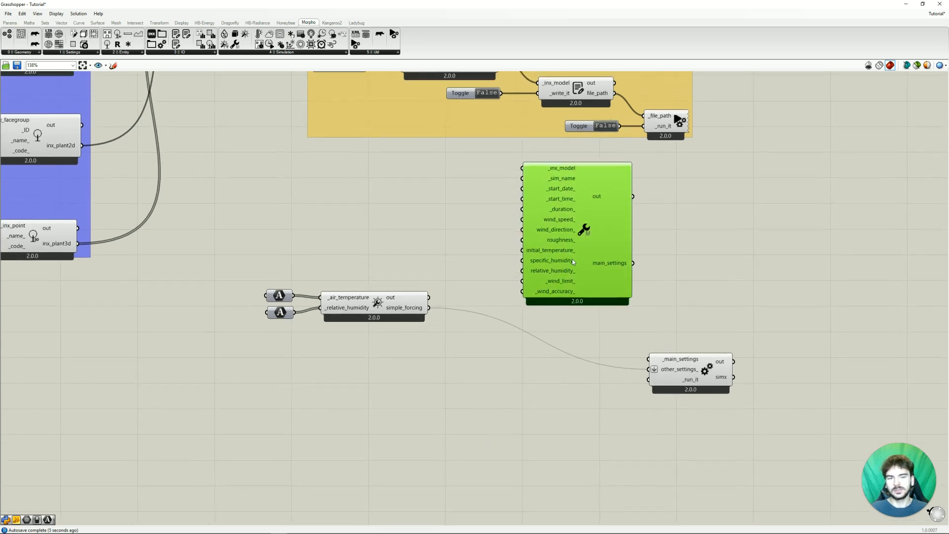
left_click(435, 329)
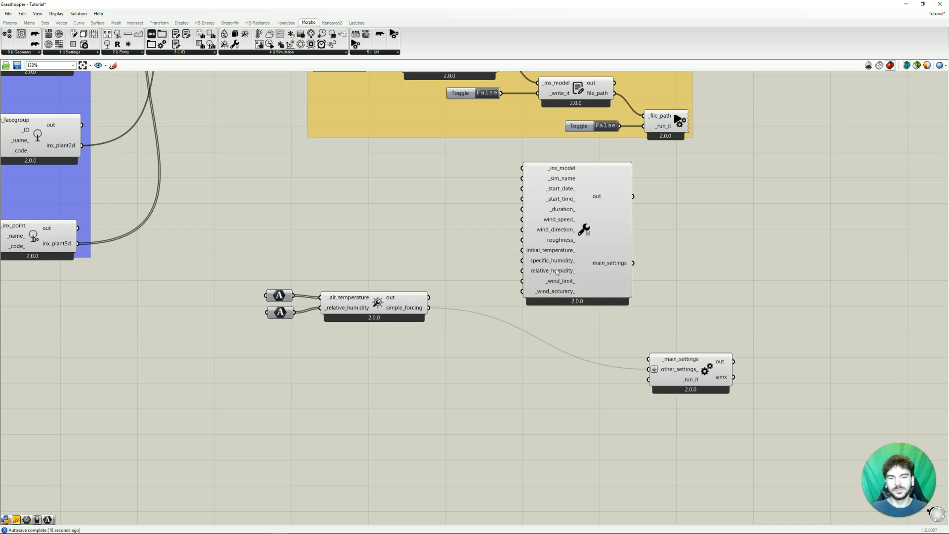
- Place a Morpho Clouds component below the Simple Forcing component
mouse_move(567, 204)
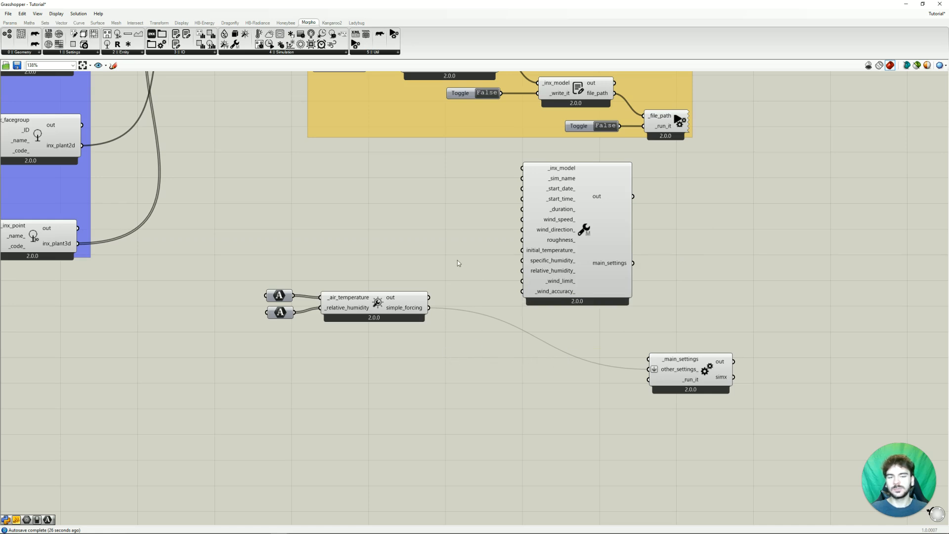
left_click(296, 55)
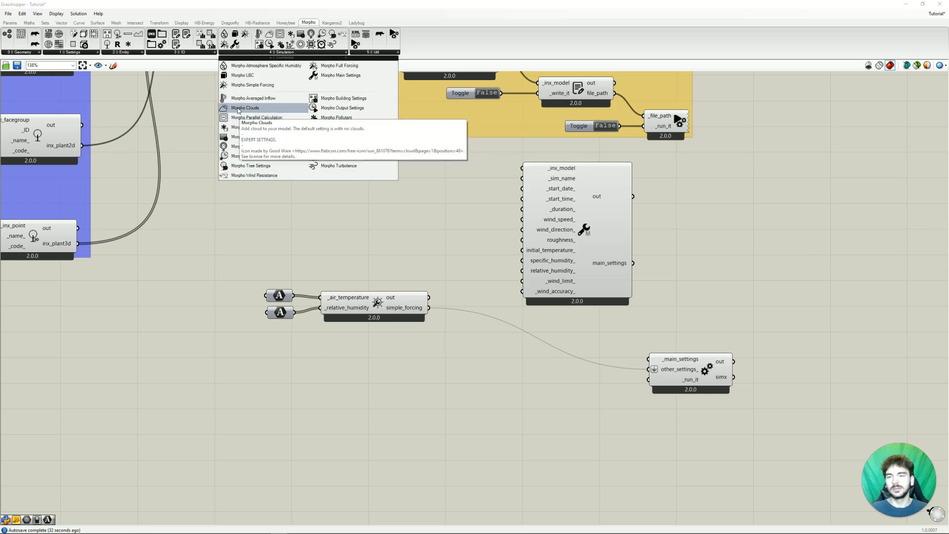
left_click_drag(238, 109, 427, 405)
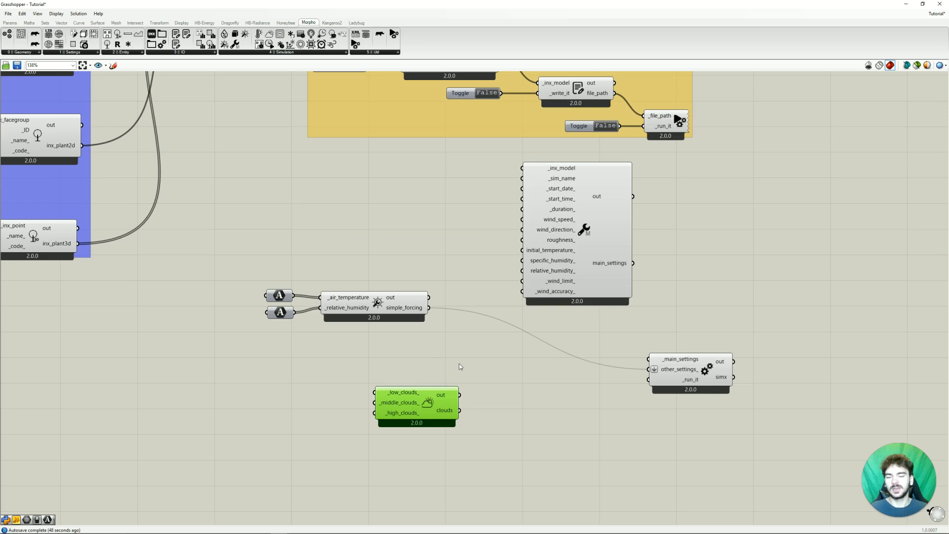
- Add a number slider beside the _low_clouds_ input of the Clouds component
mouse_move(407, 392)
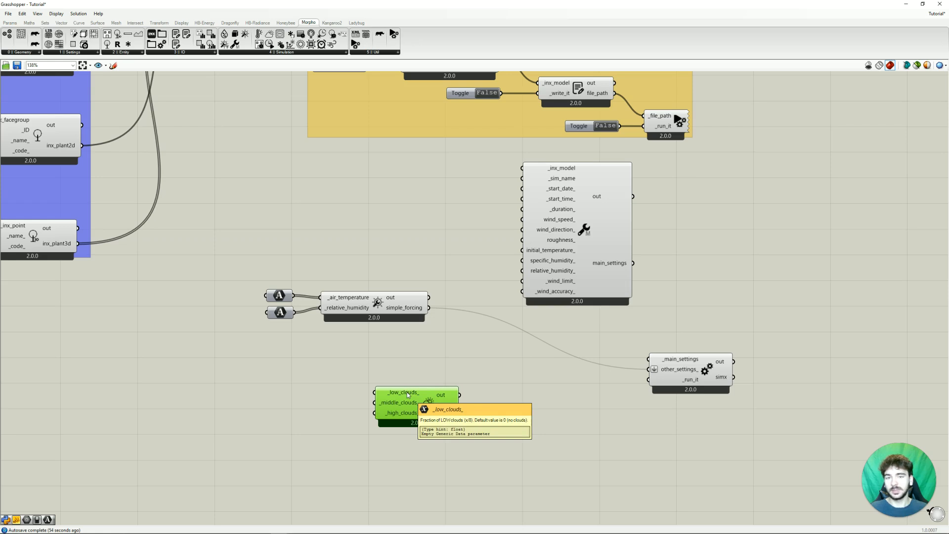
double_click(296, 390)
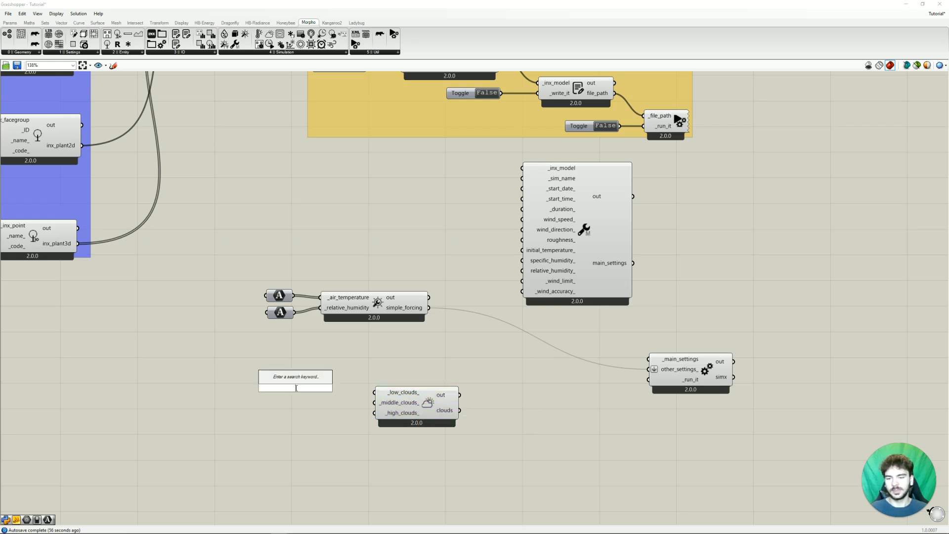
type("number")
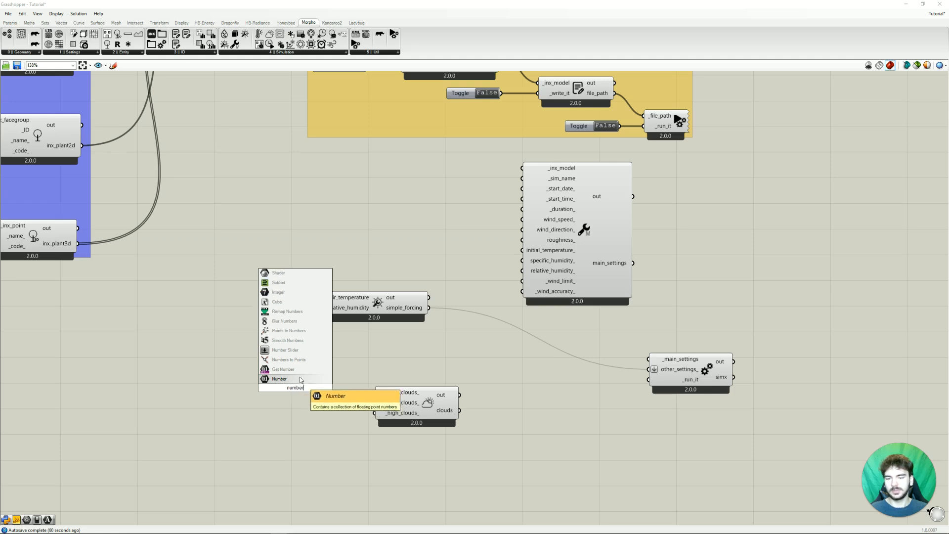
left_click(299, 360)
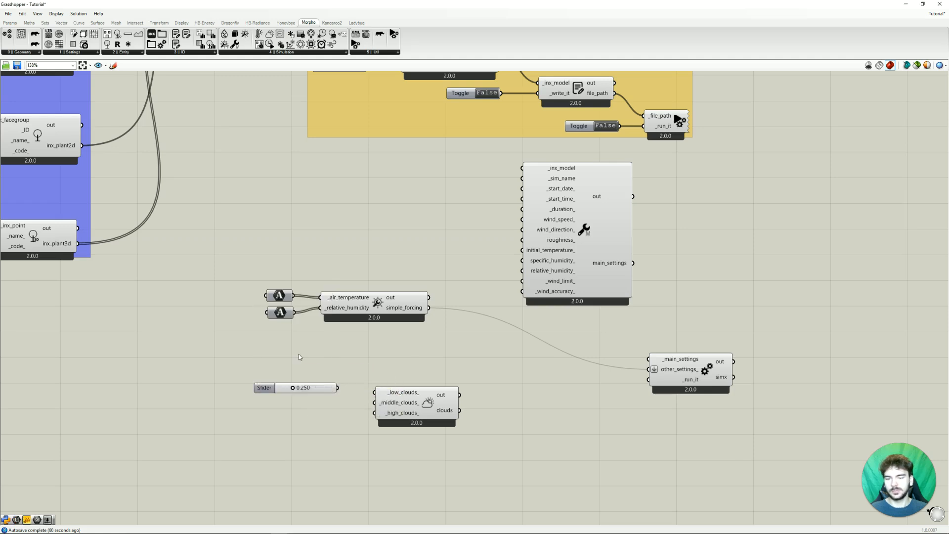
- Configure the slider with 0 decimal digits and a maximum of 8, and wire it into _low_clouds_
double_click(266, 389)
left_click_drag(287, 377, 240, 382)
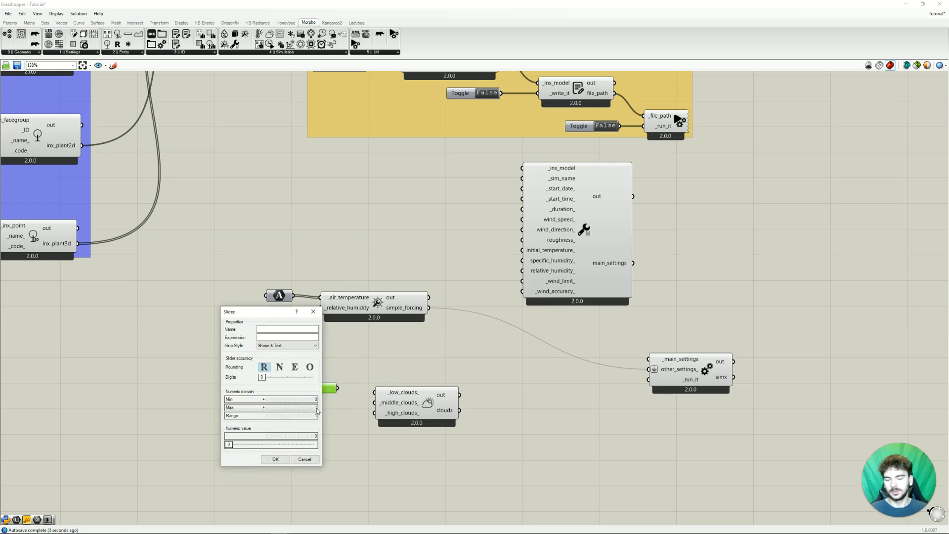
double_click(316, 408)
type("8")
key("Return")
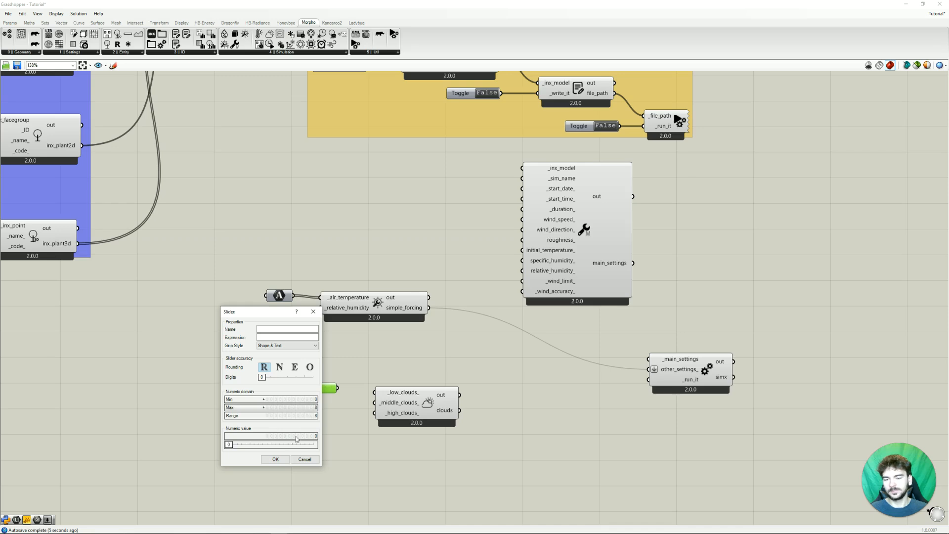
left_click(276, 459)
left_click_drag(337, 388, 376, 393)
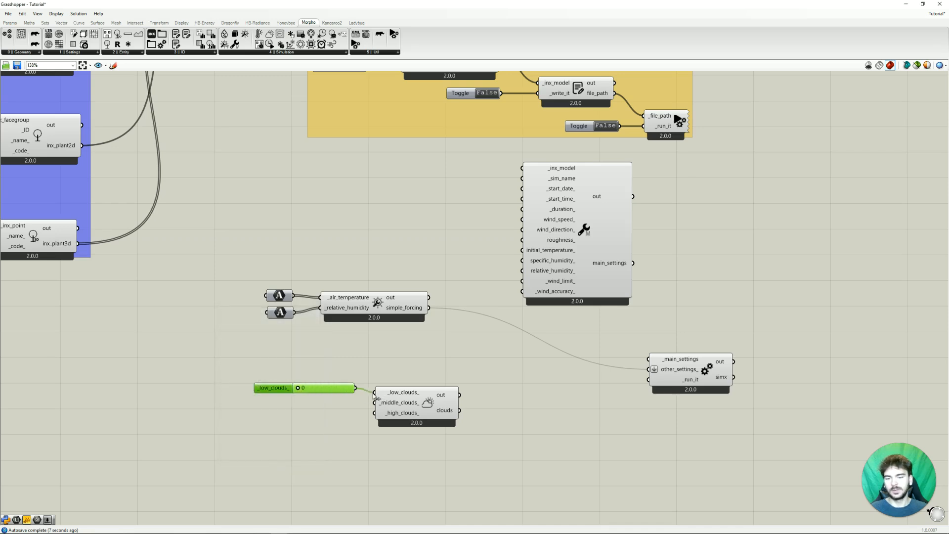
- Duplicate the slider for _middle_clouds_ and _high_clouds_, wire both copies, and set low, middle and high clouds to 3, 5 and 2
left_click_drag(318, 387, 374, 413)
key("ctrl+c")
key("ctrl+v")
key("ctrl+v")
left_click_drag(275, 406, 271, 405)
left_click_drag(313, 442, 314, 419)
left_click(308, 450)
left_click(330, 437)
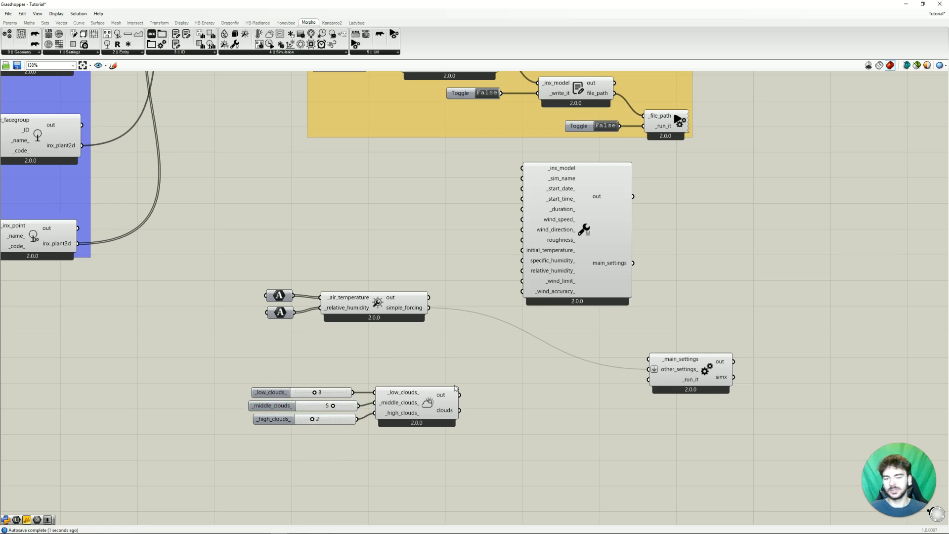
- Wire clouds into other_settings_ of the simx component and stack the Simple Forcing group directly above the Clouds group
left_click_drag(460, 410, 652, 370)
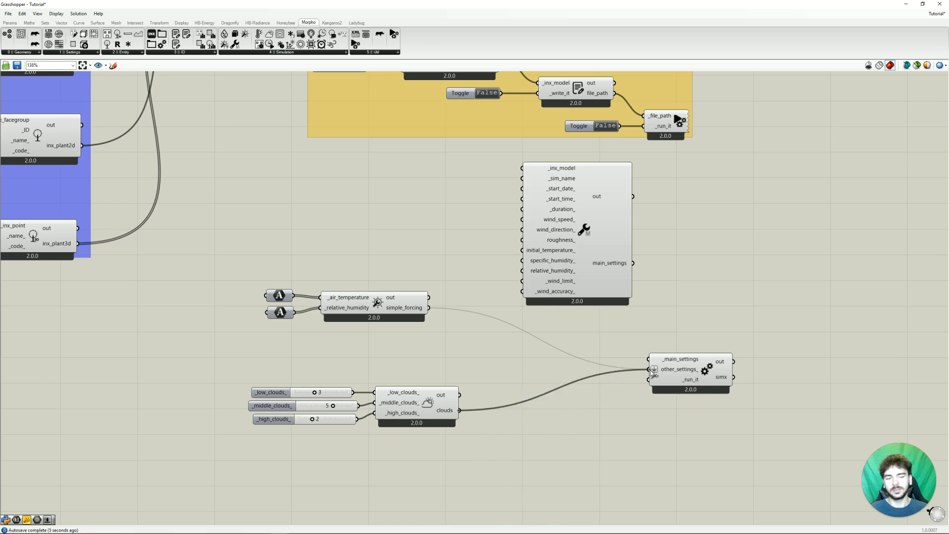
left_click_drag(419, 452, 238, 360)
left_click_drag(412, 408, 386, 363)
left_click_drag(427, 411, 201, 270)
left_click_drag(393, 319, 386, 386)
left_click(386, 329)
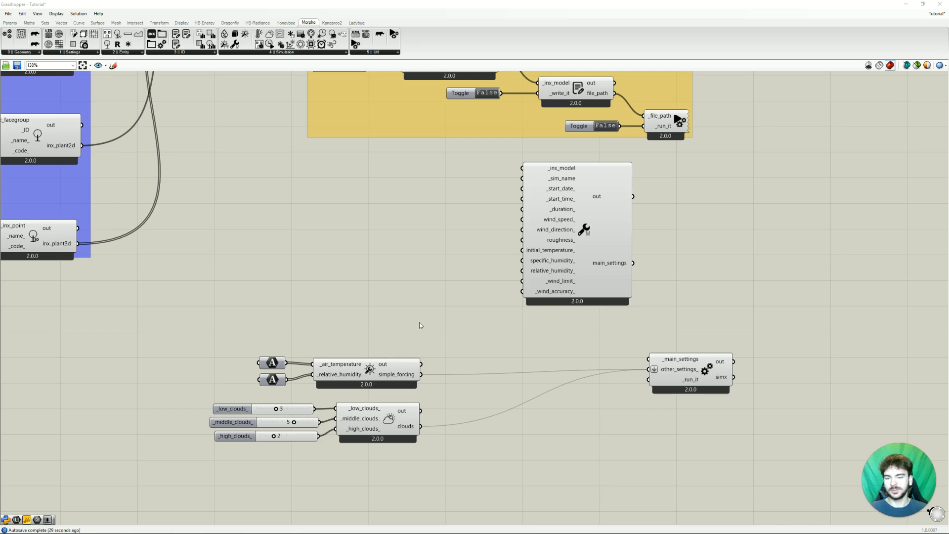
- Place a Ladybug LB EPWmap component below the green ENVI-met Location group
scroll(388, 307, "down", 5)
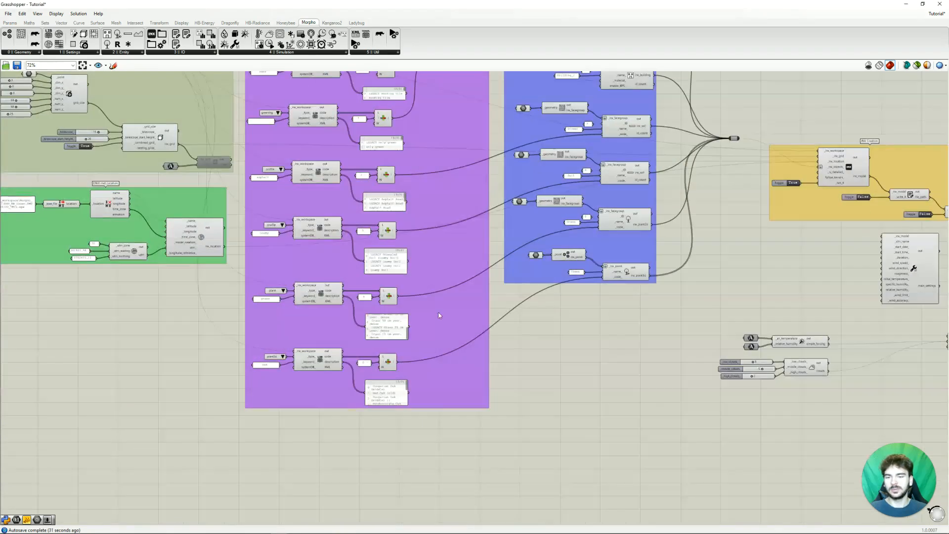
right_click_drag(202, 313, 451, 355)
scroll(451, 356, "up", 5)
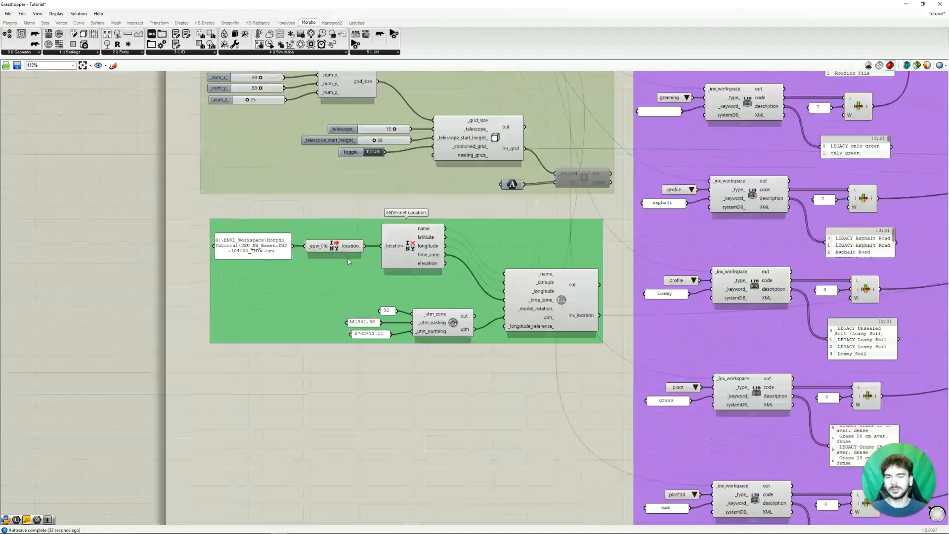
right_click_drag(476, 387, 440, 329)
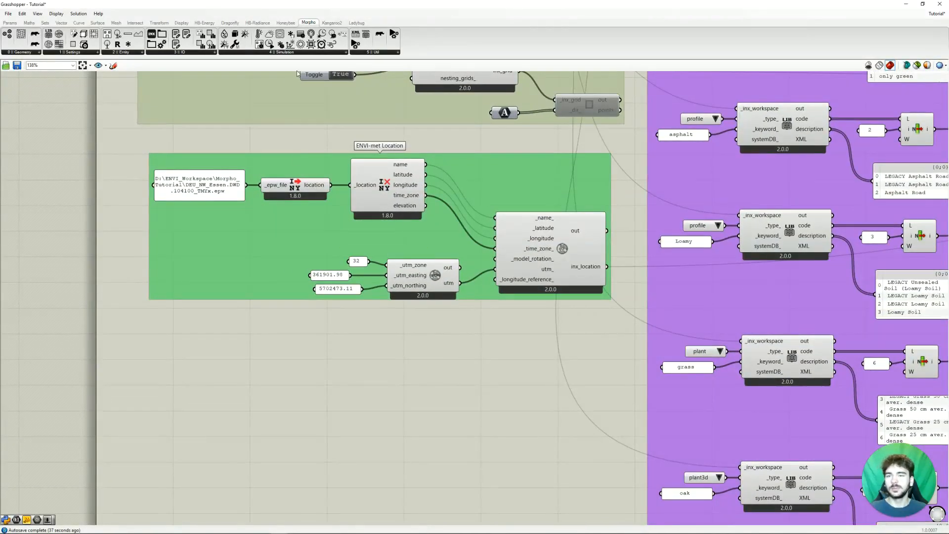
left_click(357, 22)
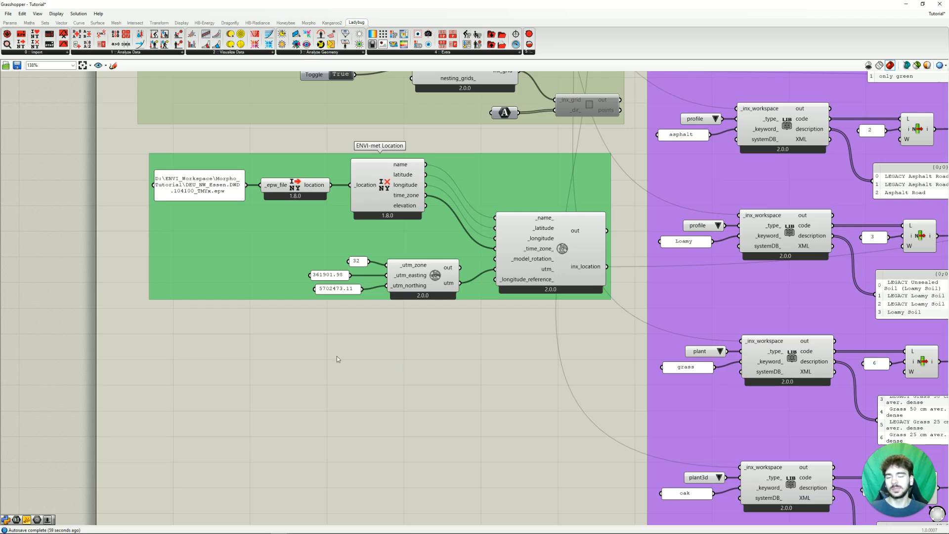
right_click_drag(402, 374, 386, 382)
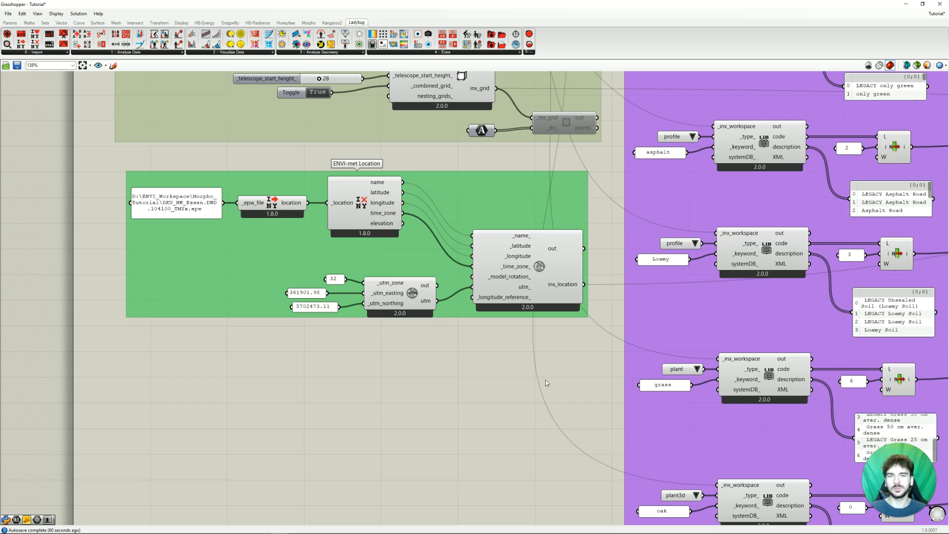
right_click_drag(417, 394, 437, 347)
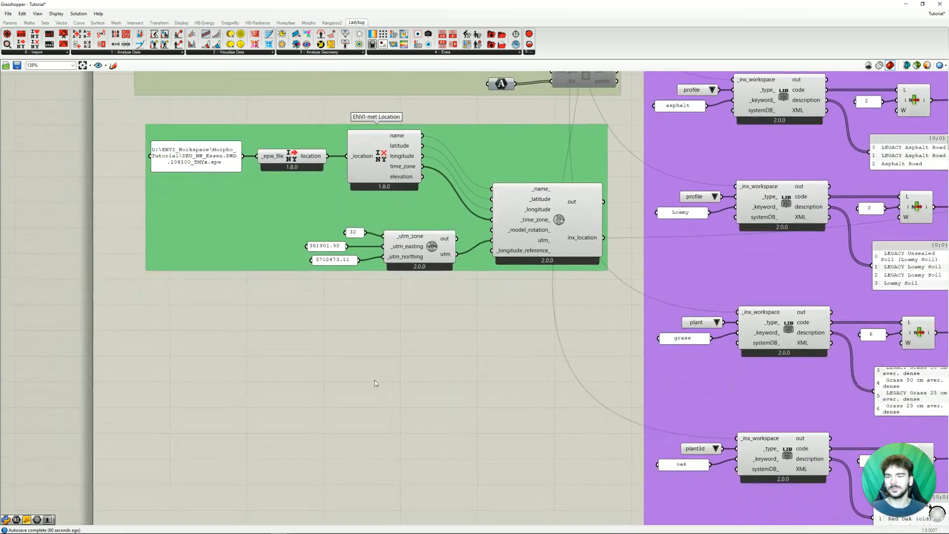
left_click(38, 53)
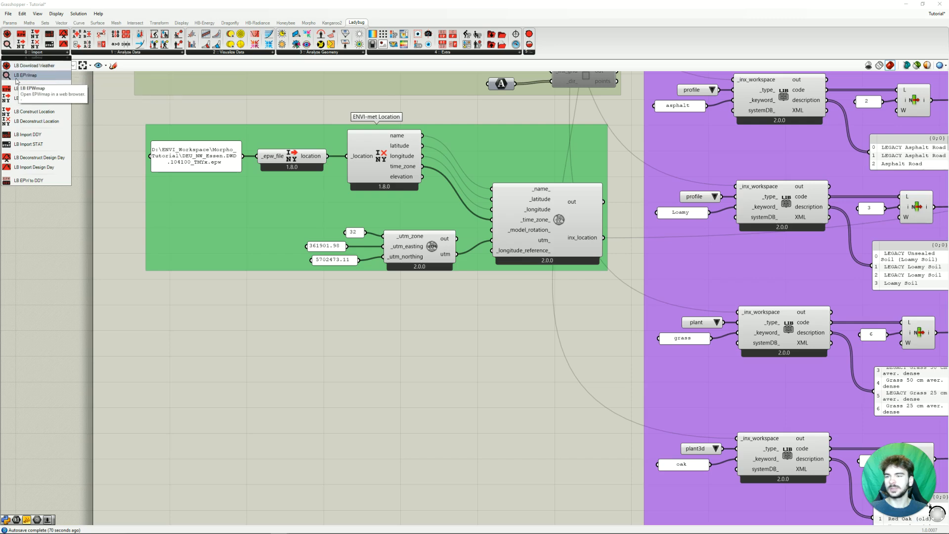
left_click_drag(17, 79, 217, 333)
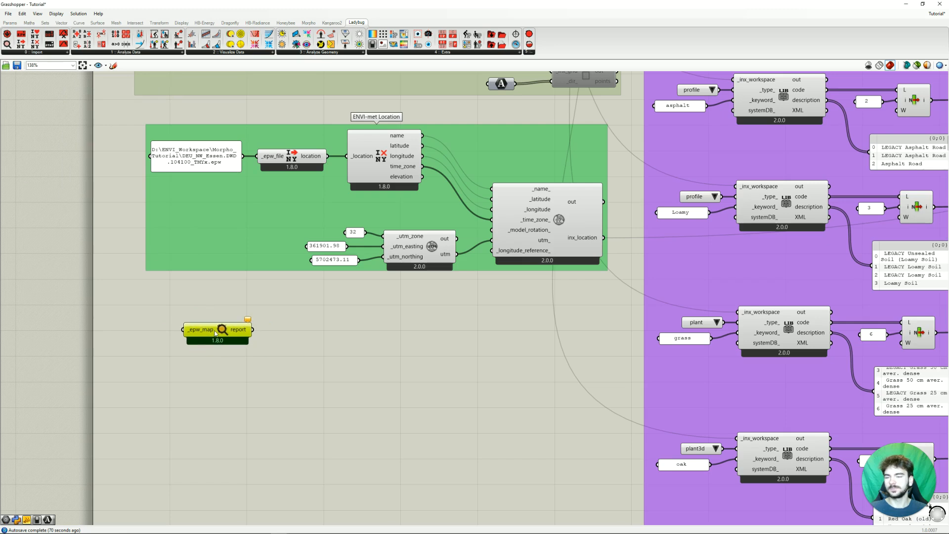
- Place an LB Download Weather component below LB EPWmap and space the two components apart
left_click(29, 53)
left_click_drag(31, 65, 338, 391)
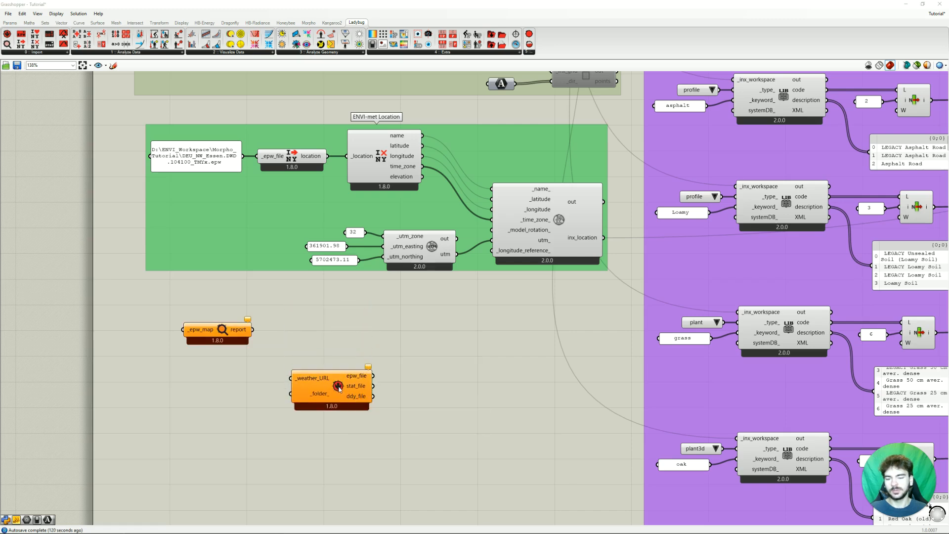
left_click_drag(338, 390, 354, 434)
left_click_drag(228, 338, 273, 341)
left_click(295, 373)
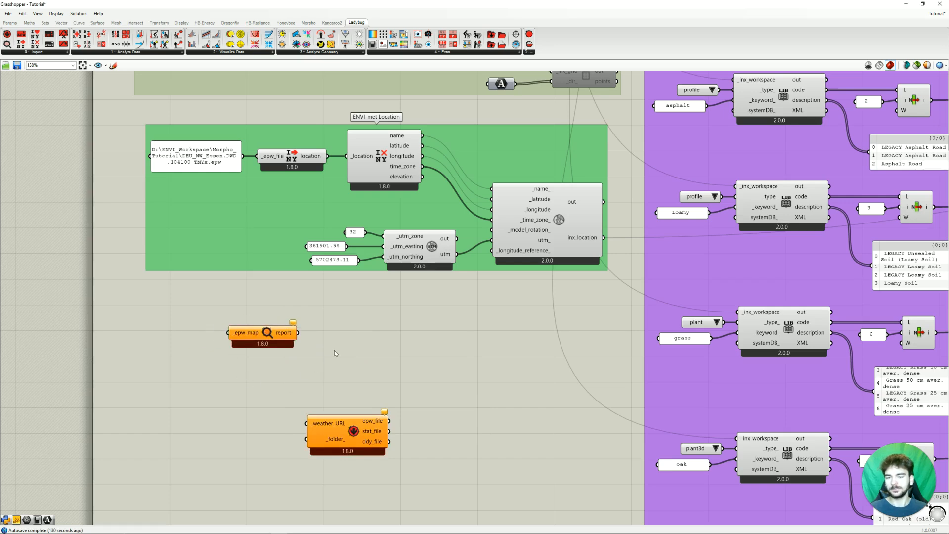
- Add a Boolean Toggle, wire it into _epw_map of LB EPWmap, and align it with the component
double_click(188, 313)
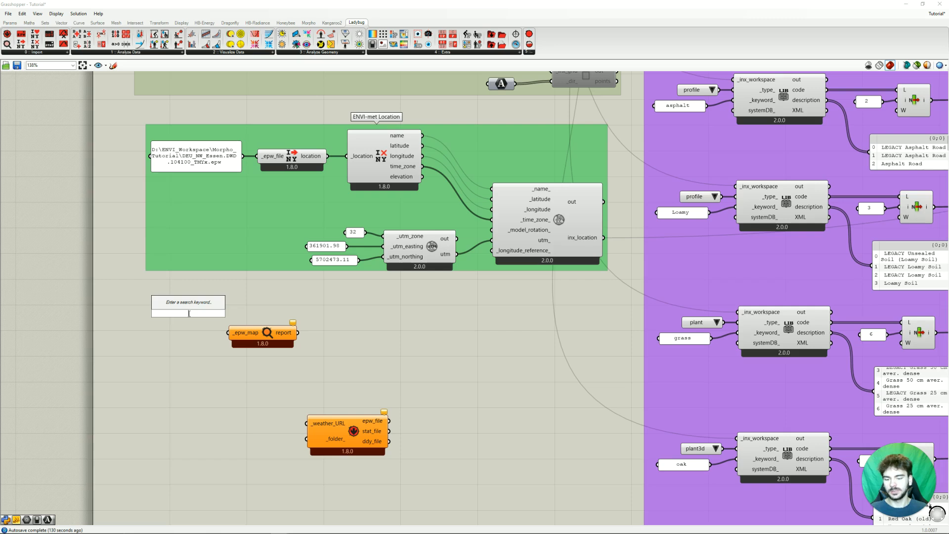
type("bool")
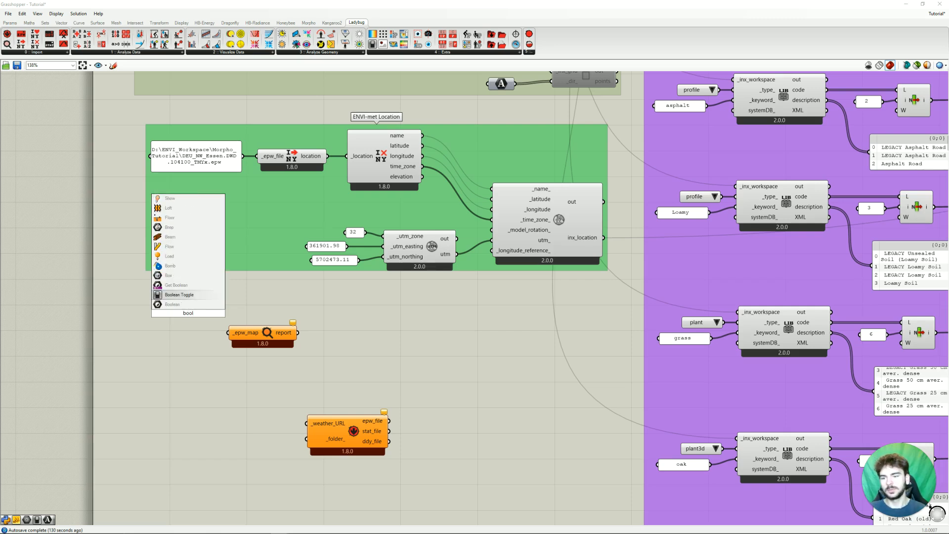
key("Return")
left_click_drag(179, 318, 229, 332)
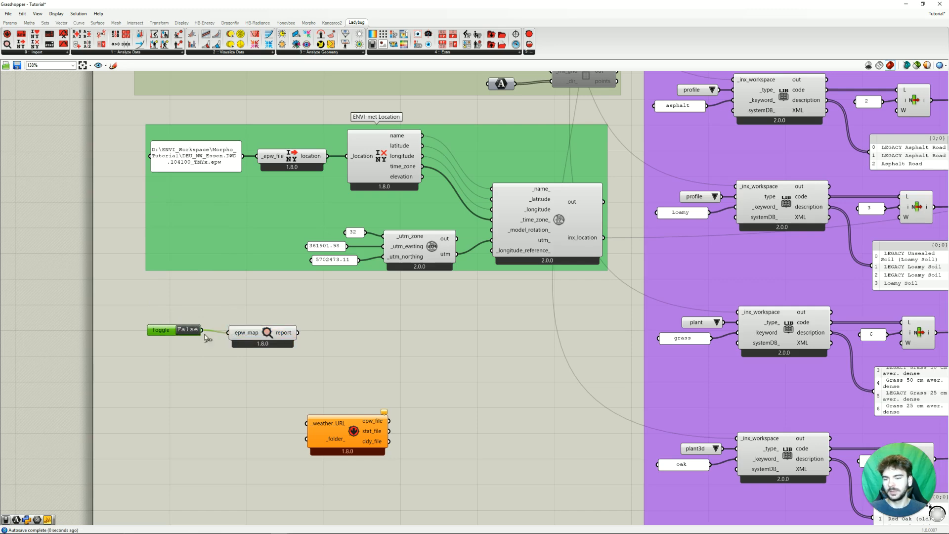
left_click_drag(165, 334, 163, 337)
left_click(192, 354)
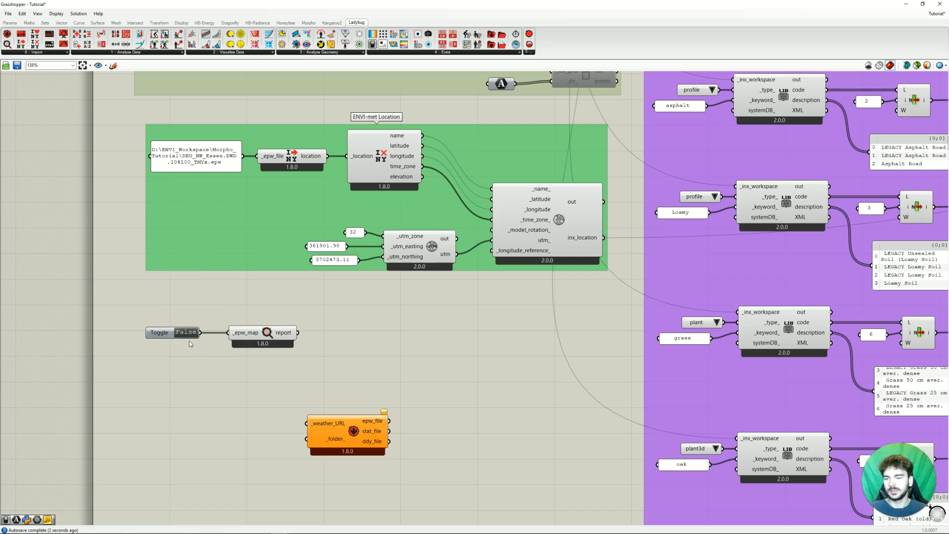
- Set the toggle to True to launch the EPW map in the browser, and find the Essen area in western Germany
double_click(192, 335)
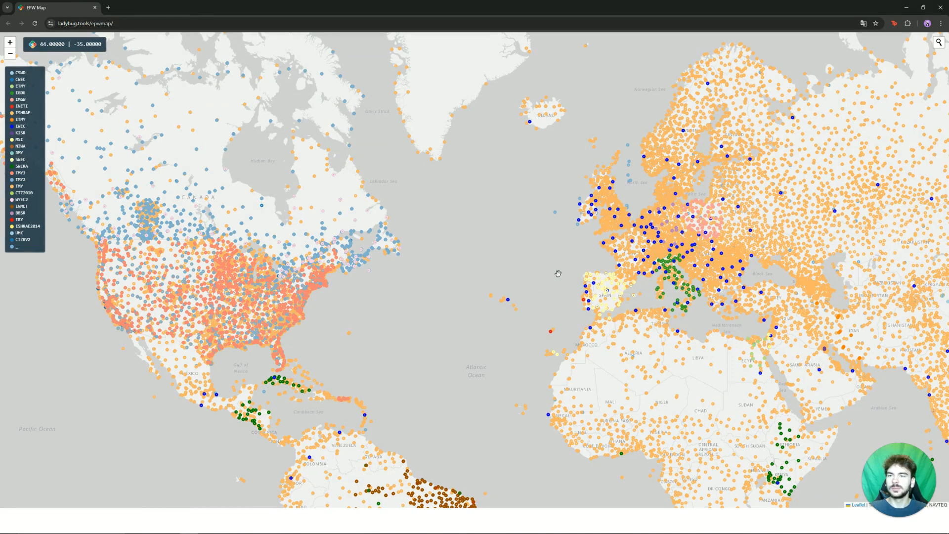
left_click_drag(403, 338, 292, 254)
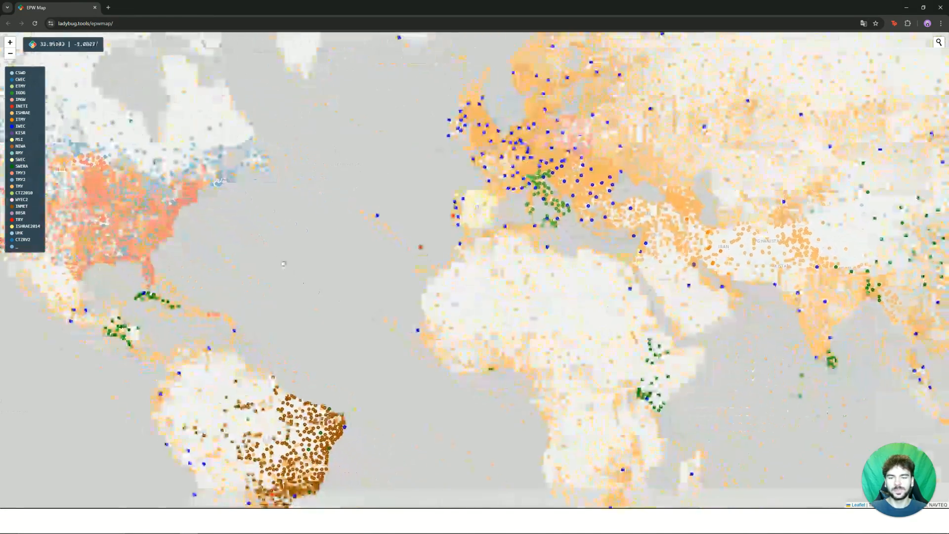
left_click_drag(535, 211, 425, 295)
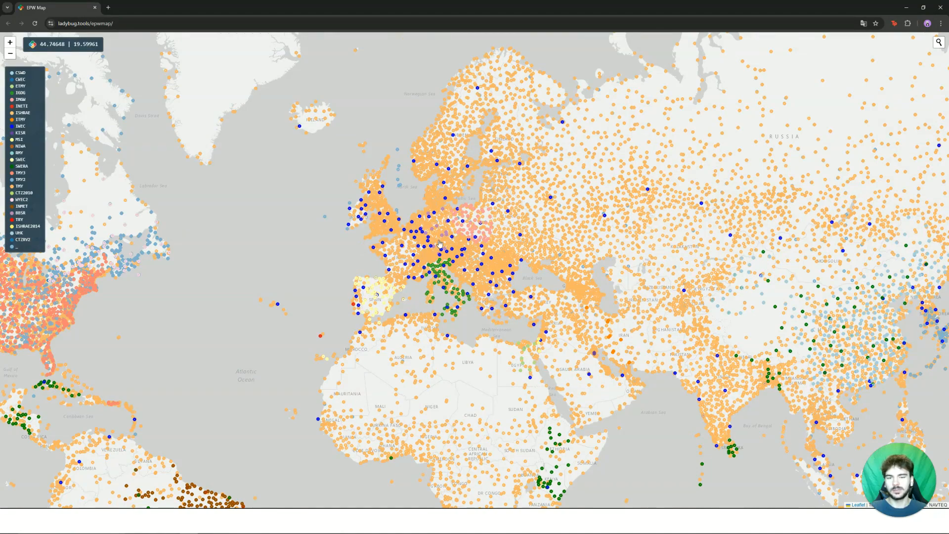
scroll(396, 234, "up", 4)
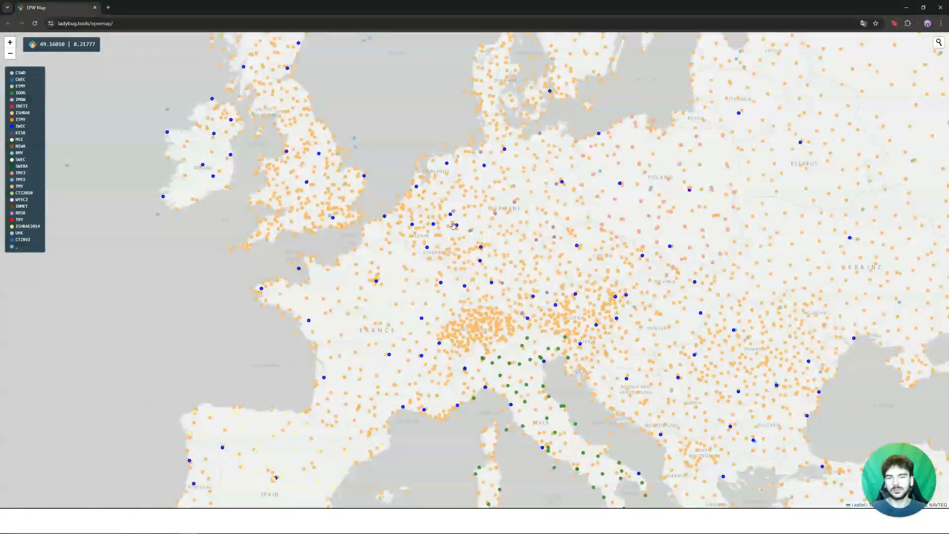
scroll(433, 245, "up", 3)
scroll(432, 244, "up", 3)
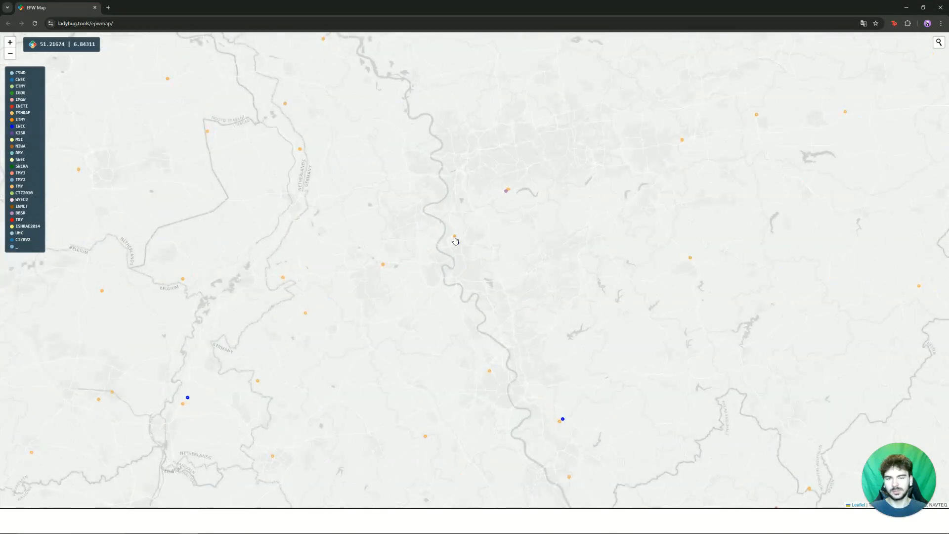
- Copy the weather file link of the Essen.DWD NW DEU 104100 TMYx station and return to Grasshopper
left_click(455, 237)
left_click(508, 191)
left_click_drag(529, 240, 457, 290)
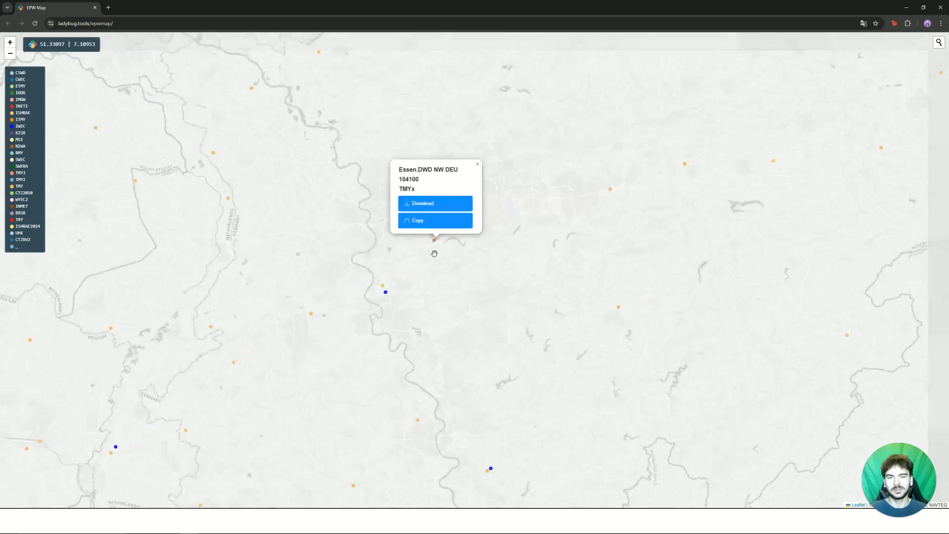
scroll(435, 250, "up", 1)
left_click_drag(444, 250, 448, 275)
scroll(444, 265, "up", 1)
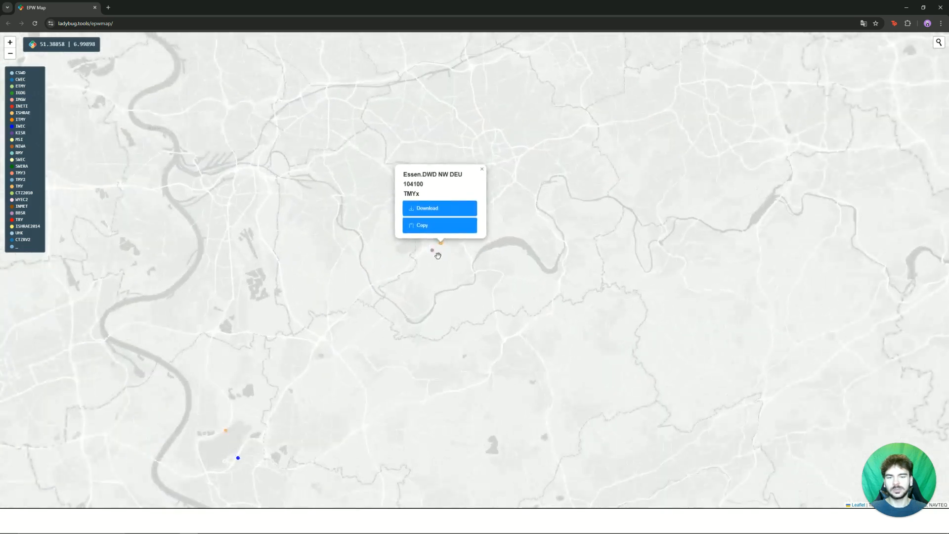
left_click(432, 251)
left_click(440, 246)
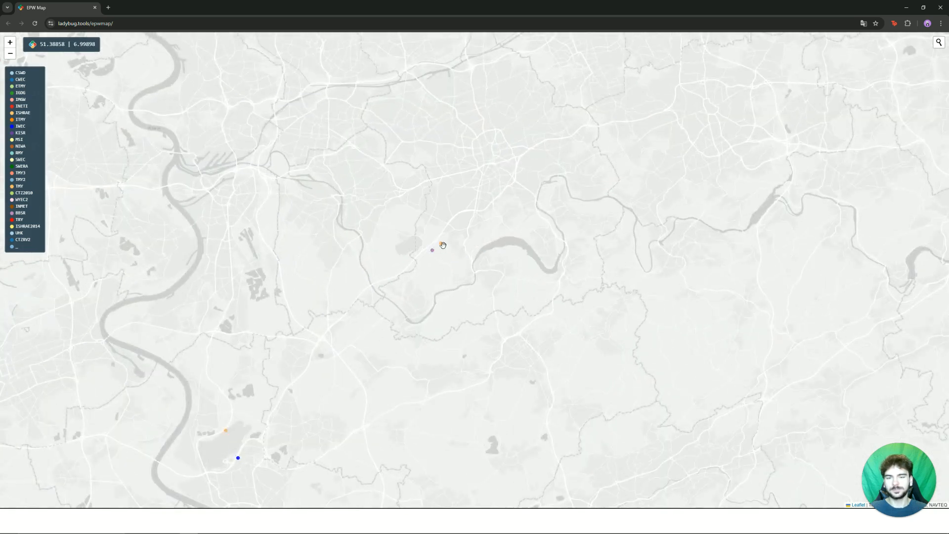
left_click(440, 242)
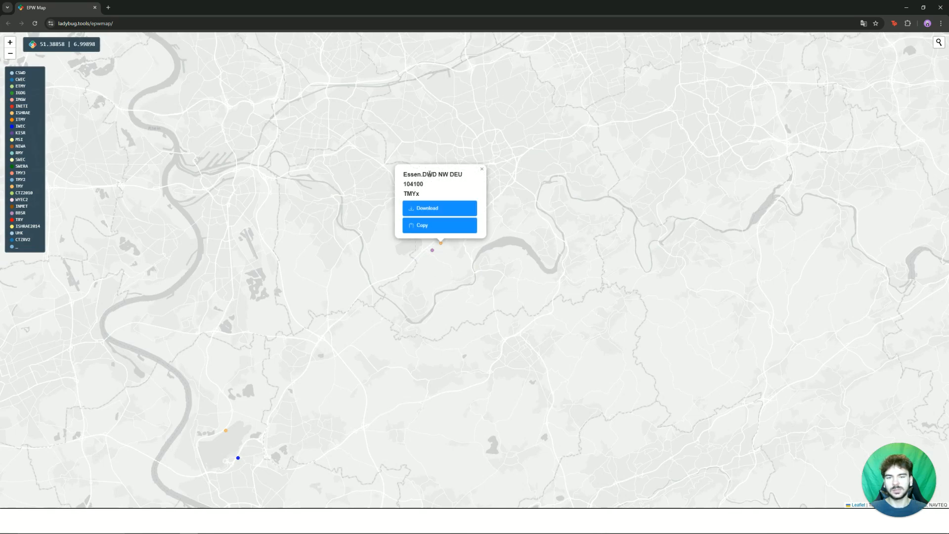
left_click(420, 226)
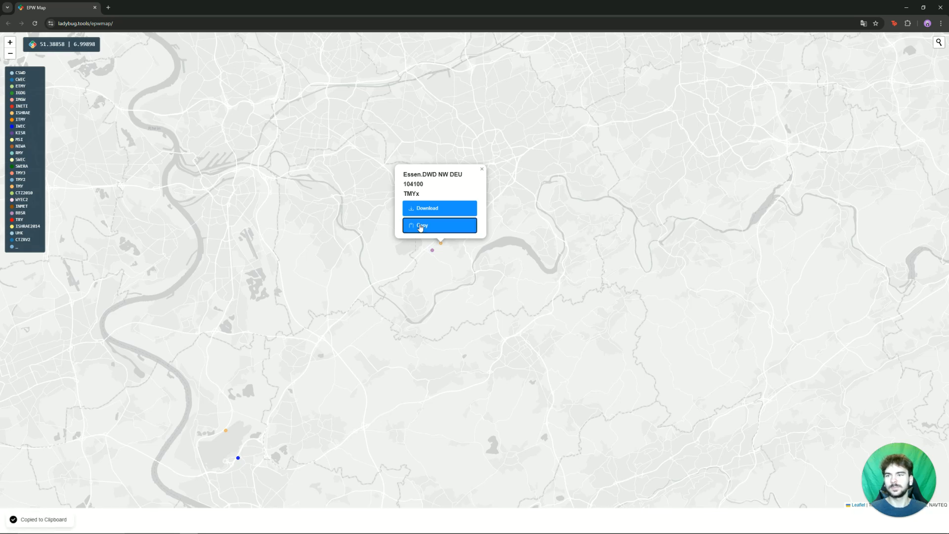
left_click(907, 7)
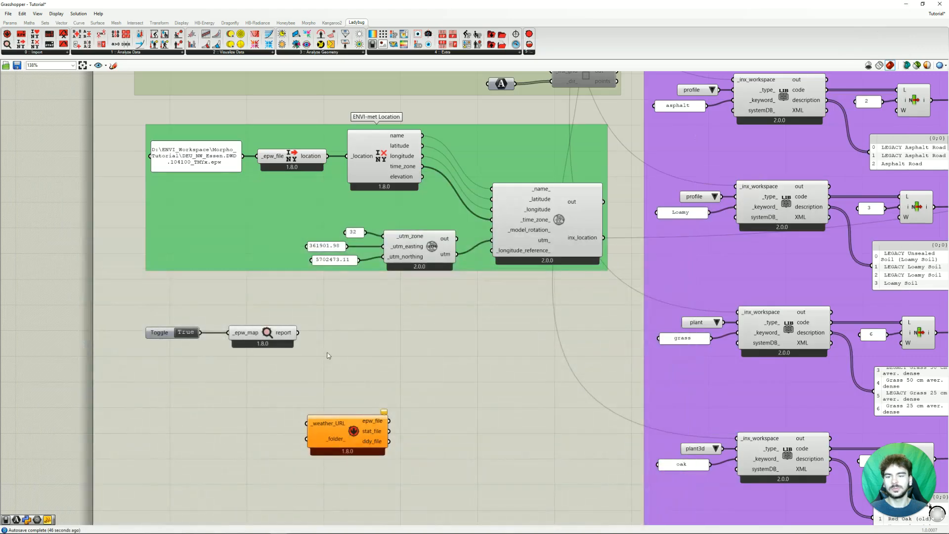
- Add a panel beside LB Download Weather containing the copied link to DEU_NW_Essen.DWD.104100_TMYx.zip
right_click_drag(351, 355, 385, 330)
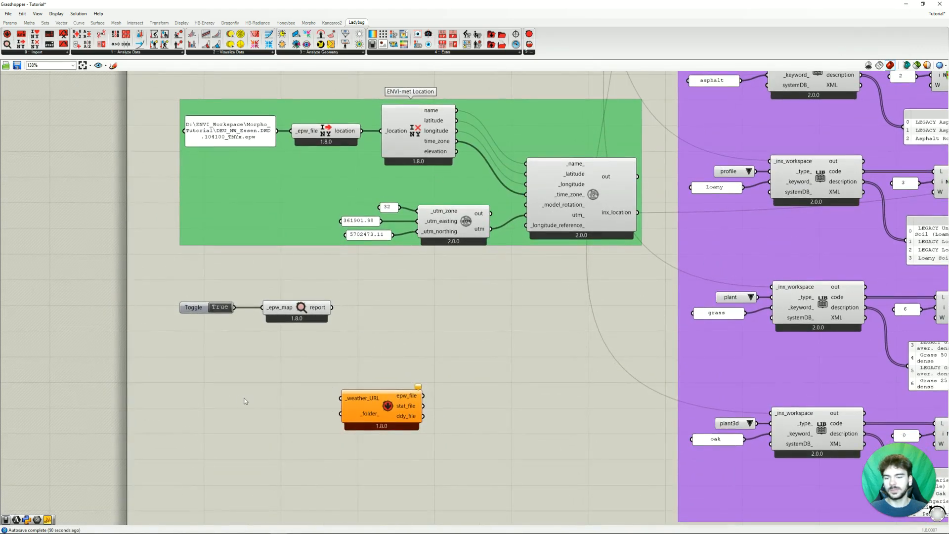
left_click_drag(372, 411, 382, 392)
double_click(218, 370)
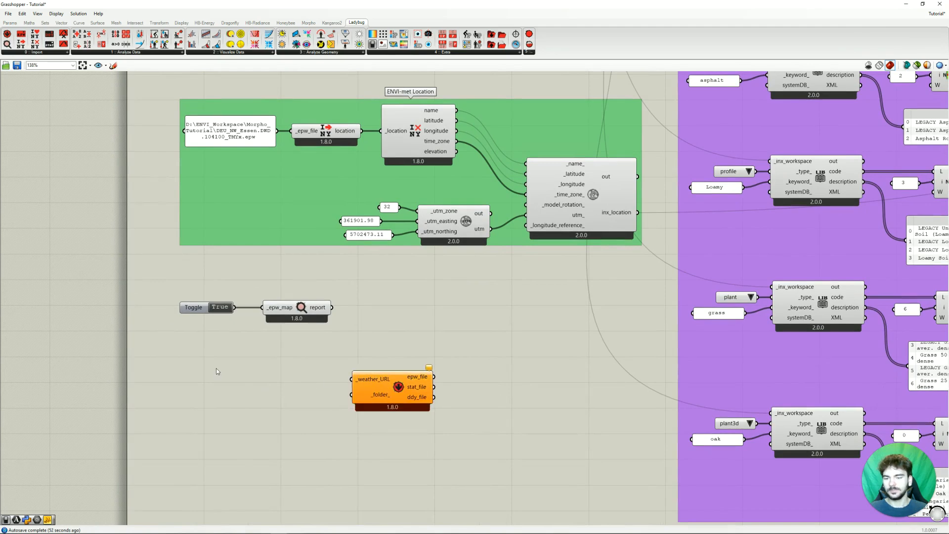
type("\"")
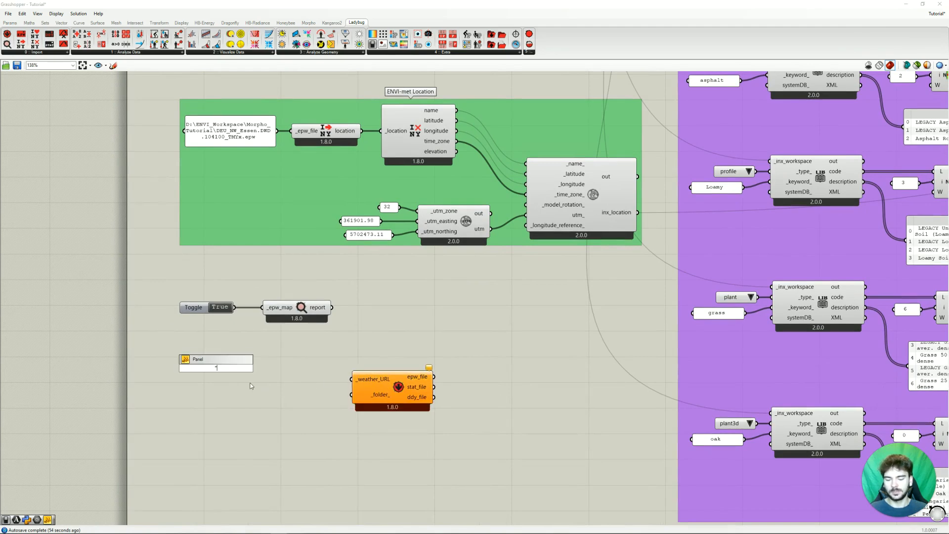
double_click(220, 363)
key("ctrl+v")
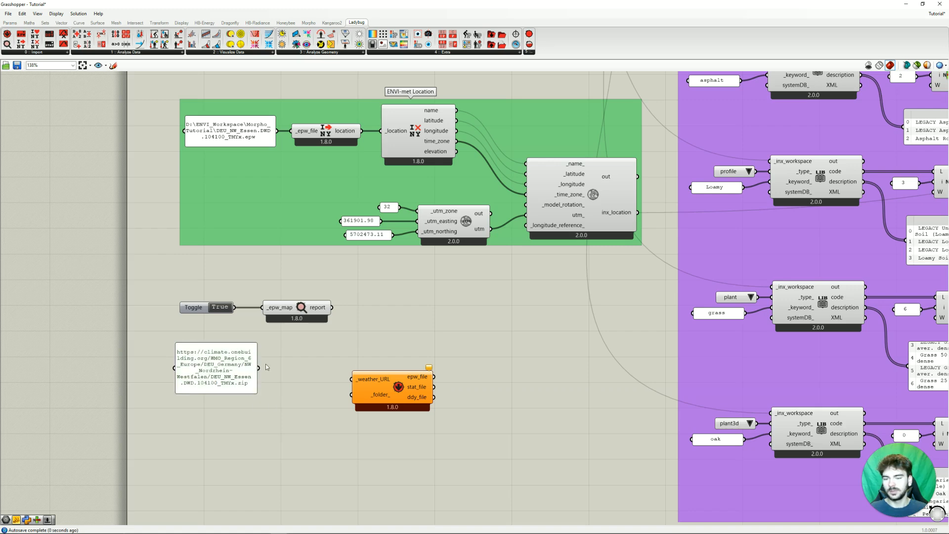
- Widen the link panel, wire it into _weather_URL of LB Download Weather, and arrange both just below the EPWmap component
left_click_drag(257, 367, 333, 367)
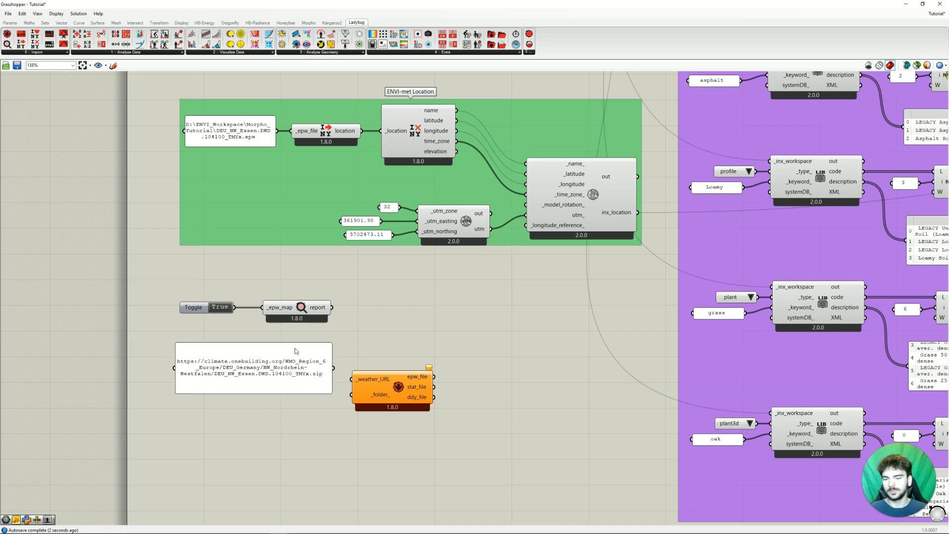
mouse_move(275, 343)
left_mouse_down()
mouse_move(274, 367)
mouse_move(266, 355)
left_mouse_up()
left_click_drag(400, 388, 417, 361)
left_click(330, 355)
left_click_drag(327, 349, 394, 357)
left_click(377, 417)
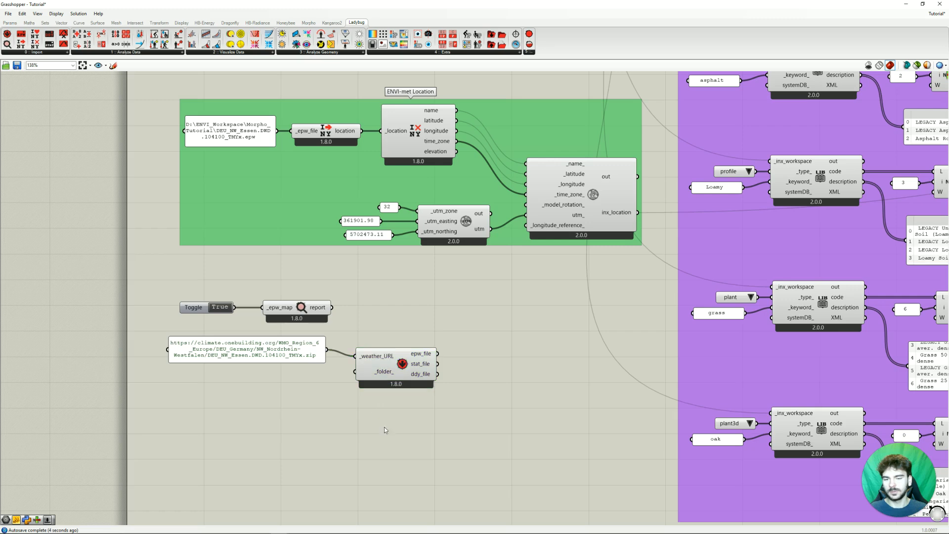
- Add a panel with the path D:\ENVI_Workspace\Morpho_Tutorial and wire it into _folder_ of LB Download Weather
mouse_move(387, 374)
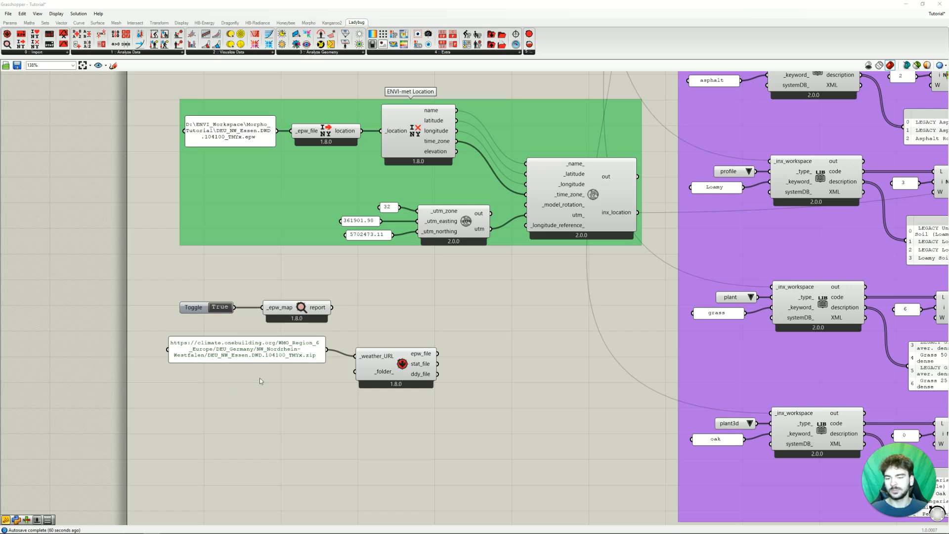
key("ctrl+v")
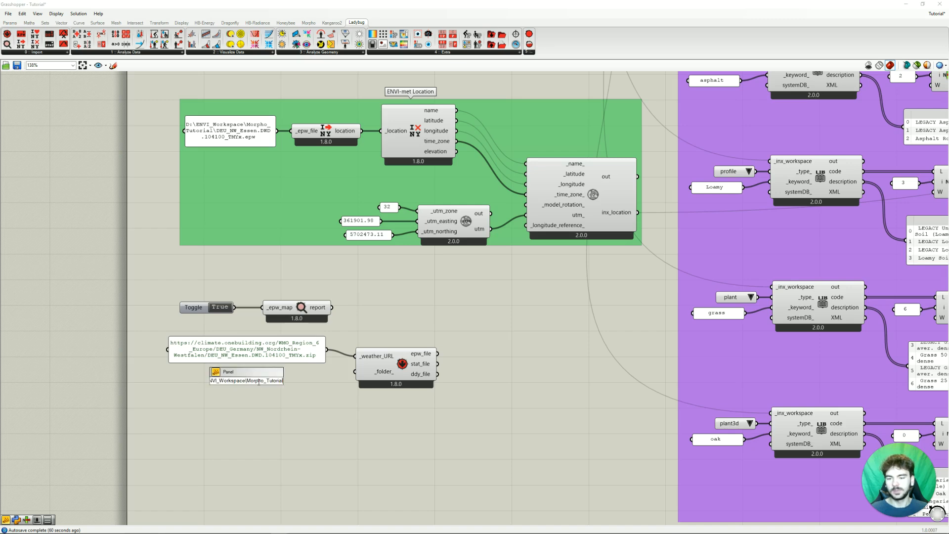
left_click(277, 391)
left_click_drag(309, 380, 356, 374)
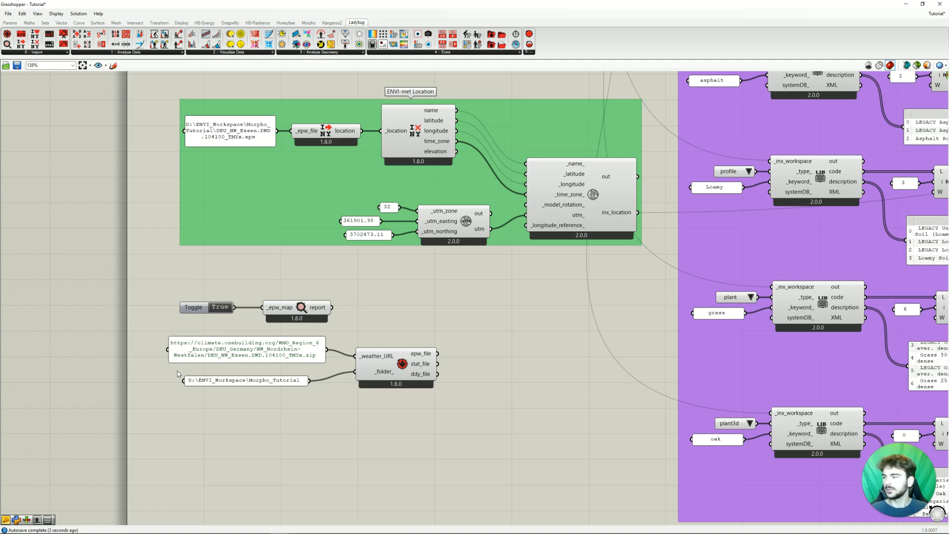
- Check the downloaded weather files inside the DEU_NW_Essen.DWD.104100_TMYx folder in File Explorer, and return to Grasshopper
left_click_drag(0, 179, 401, 157)
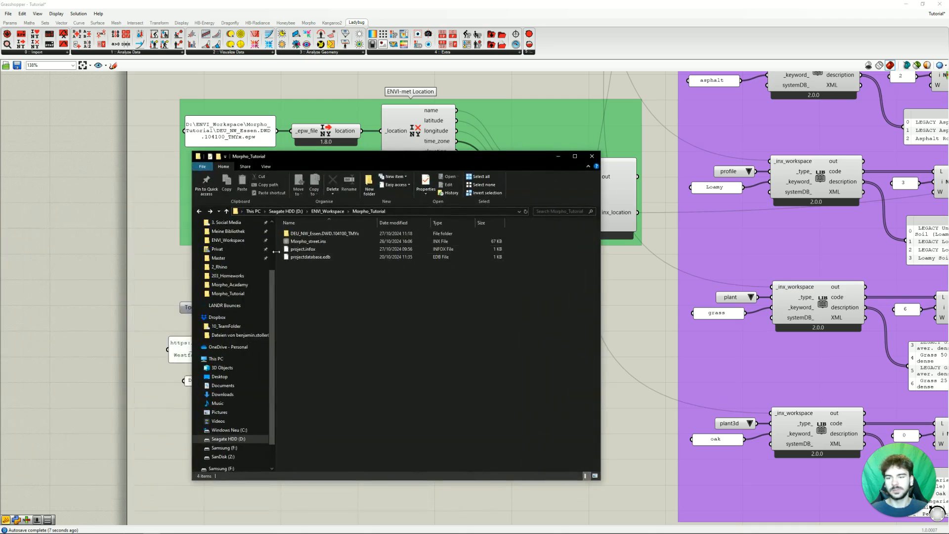
double_click(326, 234)
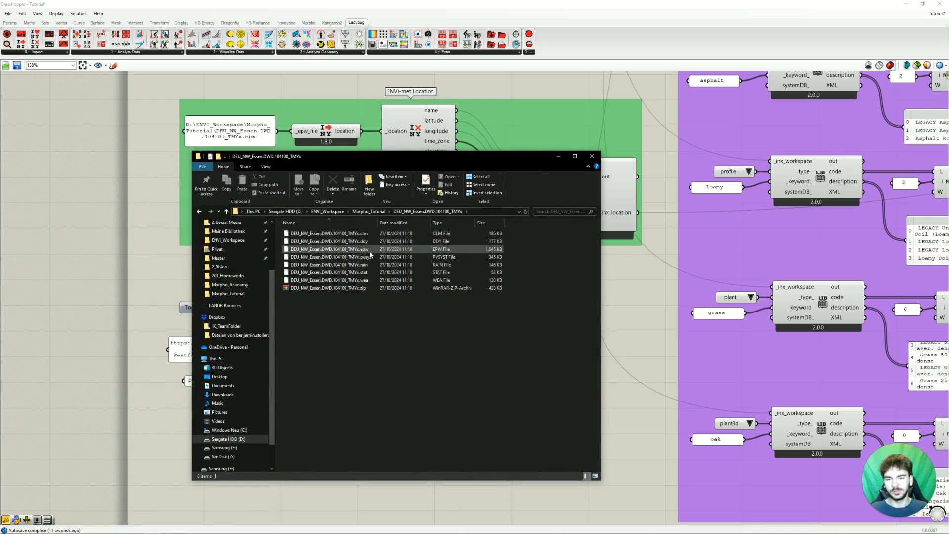
left_click_drag(481, 158, 0, 195)
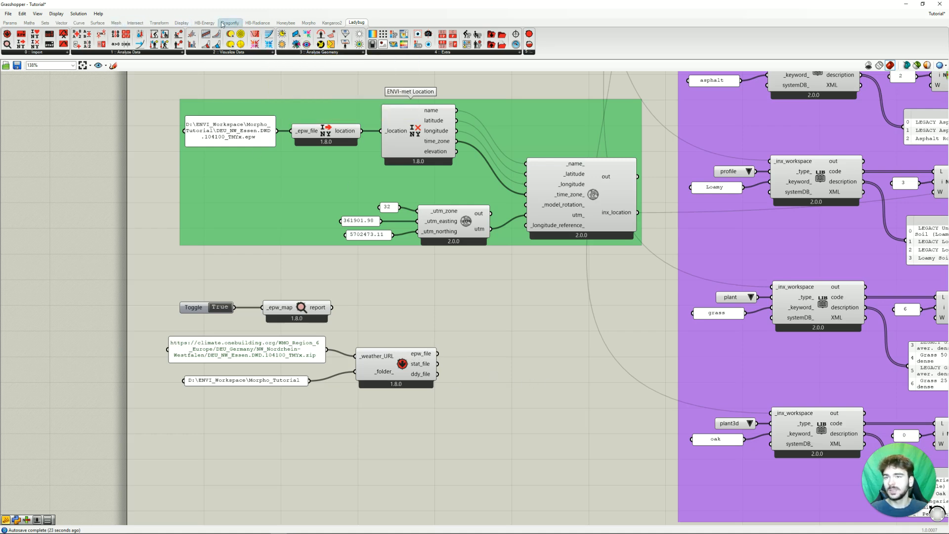
- Place a Morpho Full Forcing component beside the main settings component, below the INX Creation group
left_click(309, 23)
scroll(511, 292, "down", 5)
right_click_drag(511, 293, 176, 288)
scroll(589, 278, "up", 5)
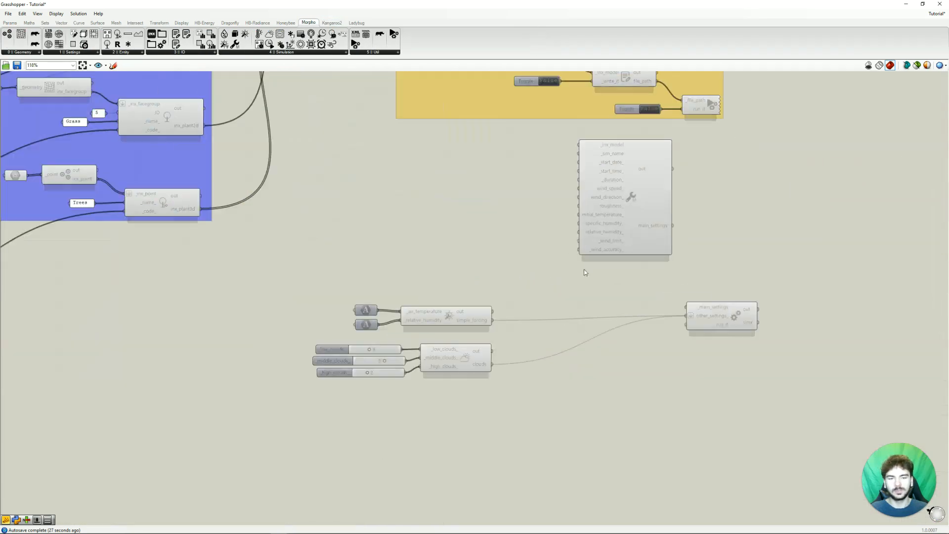
right_click_drag(490, 192, 564, 261)
left_click(283, 52)
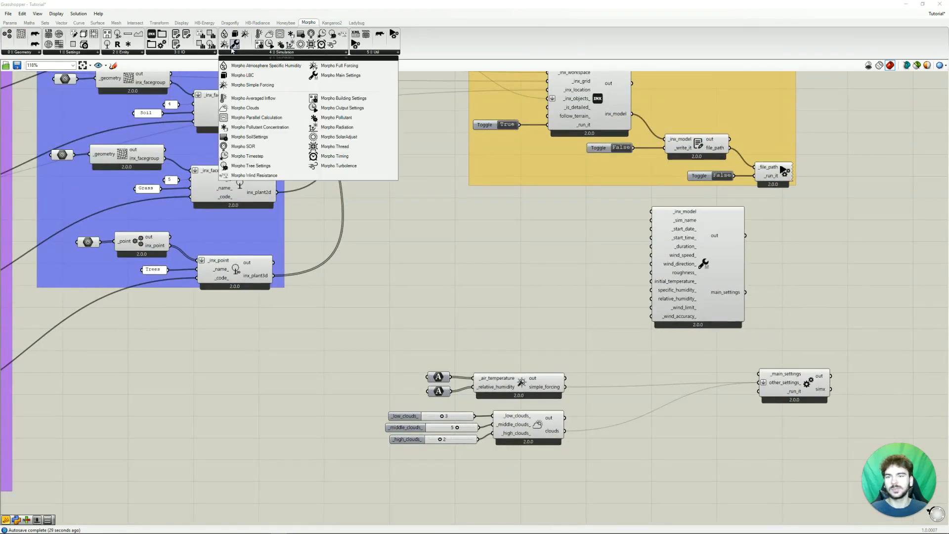
left_click_drag(336, 67, 534, 243)
left_click(520, 197)
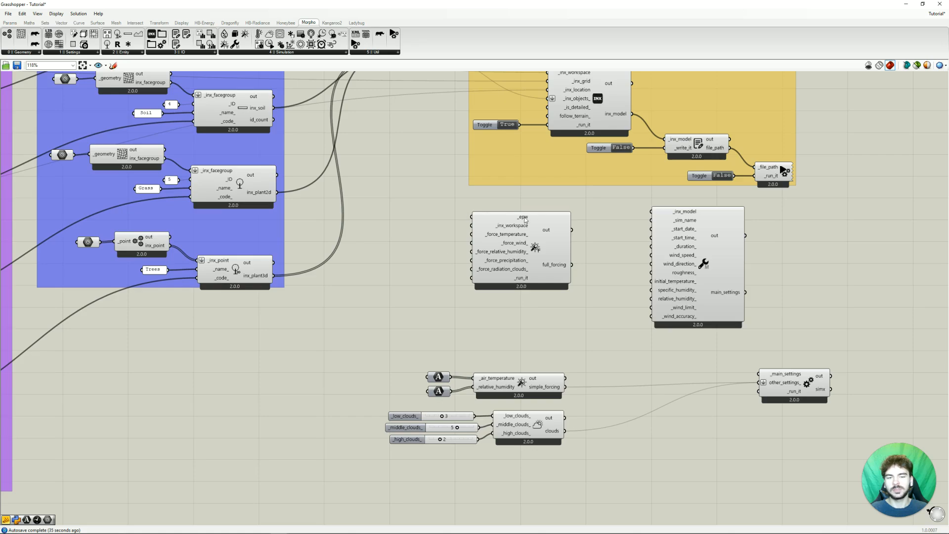
- Wire the epw_file output of LB Download Weather into the _epw input of Morpho Full Forcing
scroll(376, 272, "down", 5)
scroll(424, 288, "up", 4)
scroll(424, 288, "up", 2)
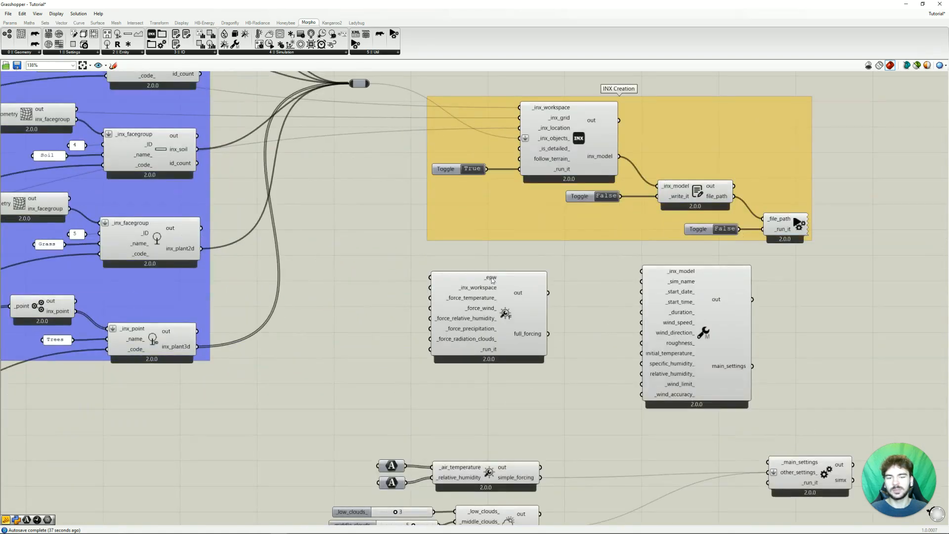
scroll(424, 288, "down", 5)
scroll(225, 263, "up", 3)
scroll(225, 263, "up", 1)
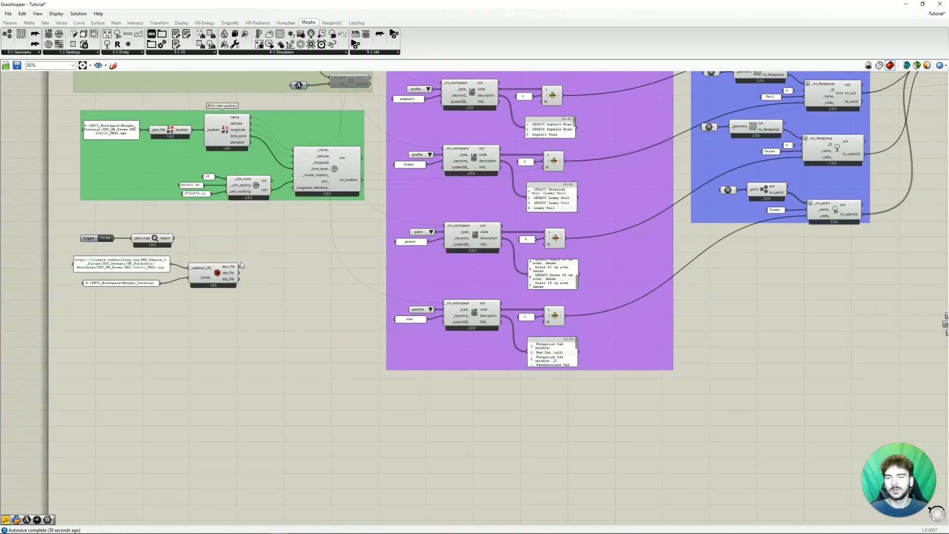
left_click_drag(234, 265, 836, 172)
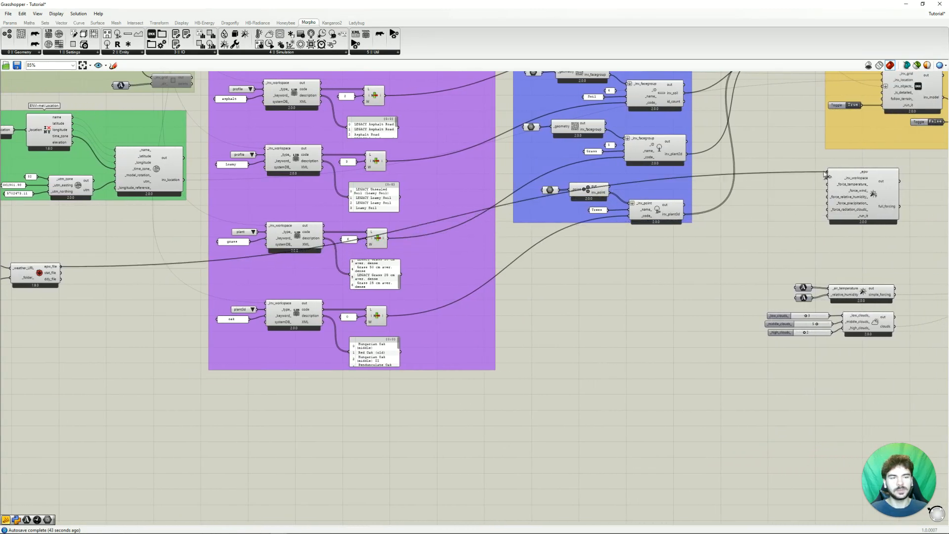
- Wire the inx_workspace output of the workspace component into the _inx_workspace input of Morpho Full Forcing
right_click_drag(774, 255, 367, 315)
scroll(426, 278, "up", 3)
scroll(529, 354, "up", 2)
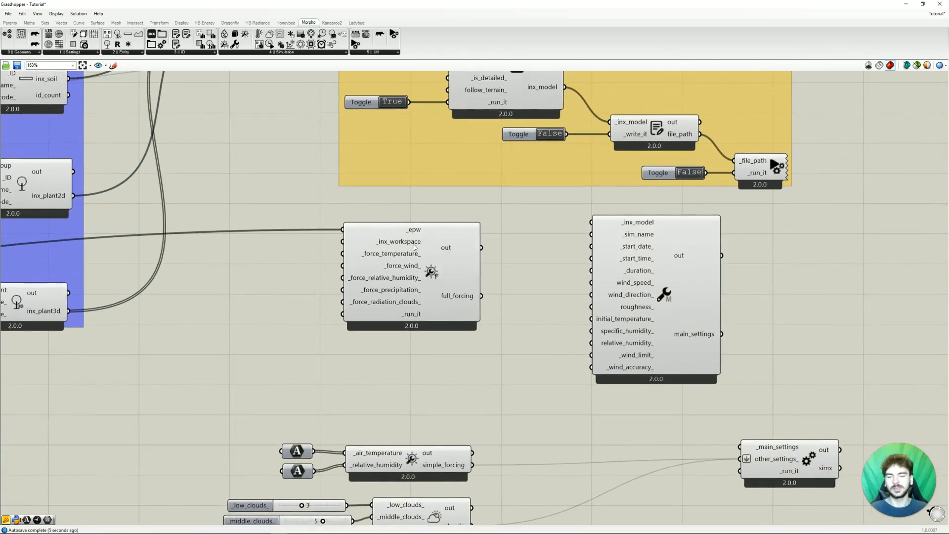
left_click_drag(418, 265, 425, 264)
scroll(412, 242, "down", 5)
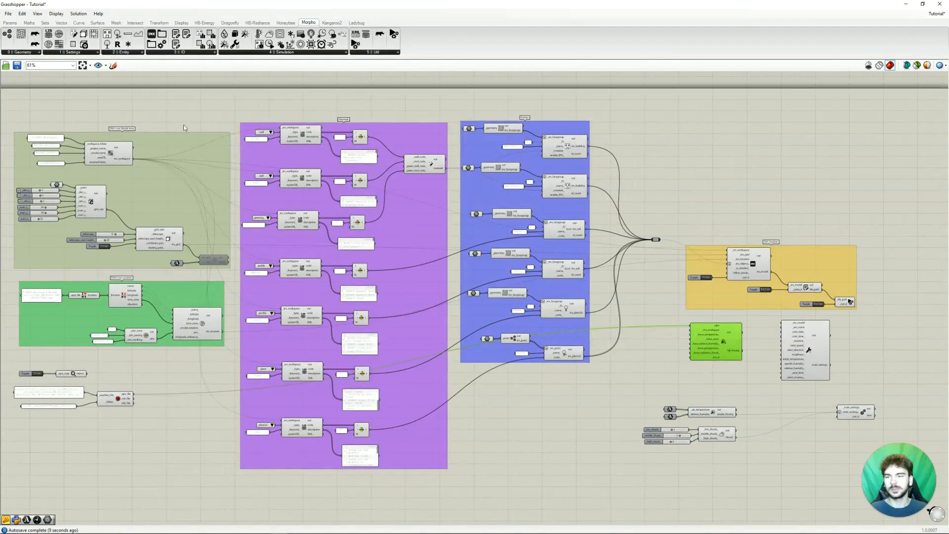
left_click(184, 127)
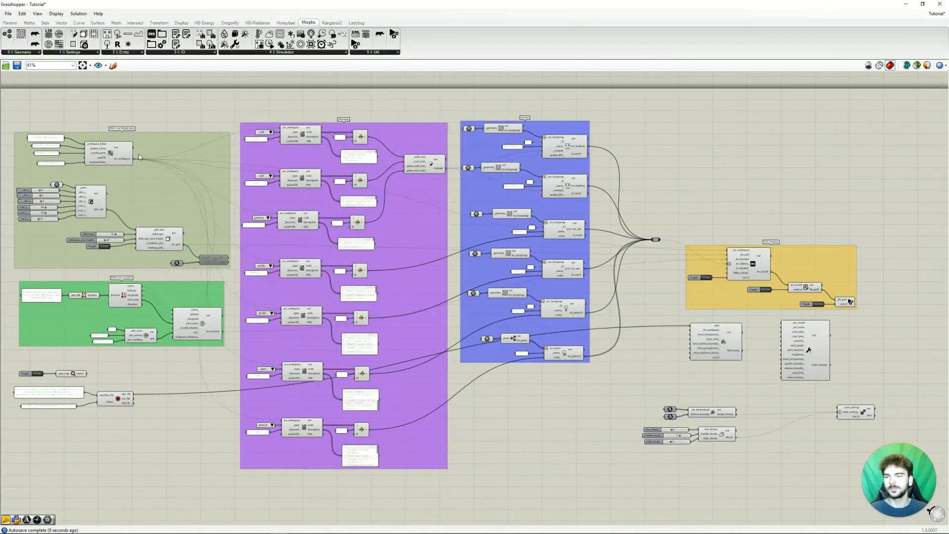
left_click_drag(134, 159, 691, 336)
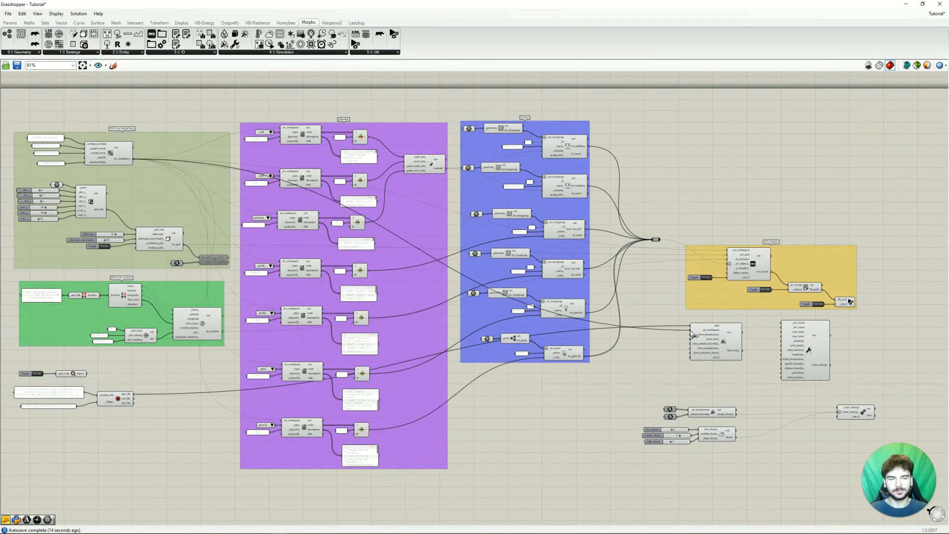
- Add a Boolean Toggle set to False, wire it into _force_wind_ of Morpho Full Forcing, and align it with that input
scroll(712, 348, "up", 6)
right_click_drag(589, 354, 407, 317)
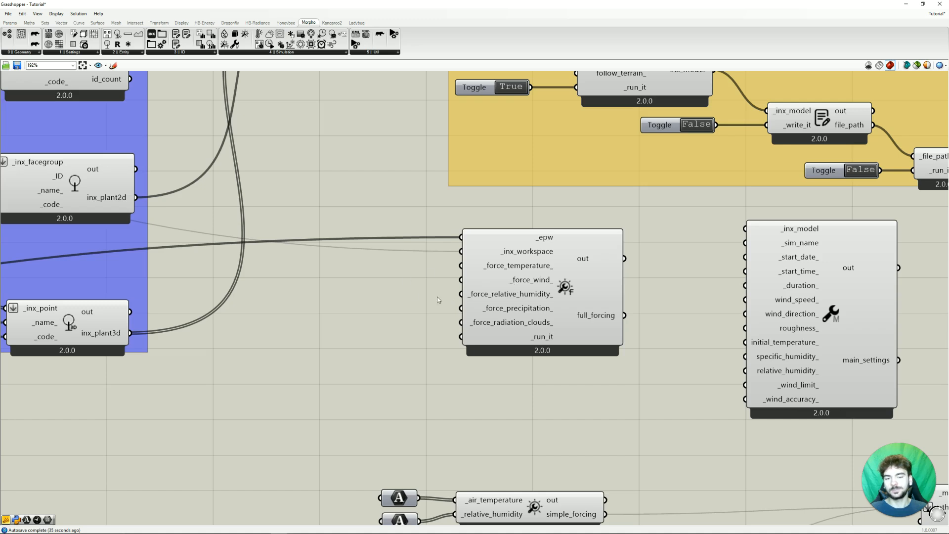
double_click(377, 283)
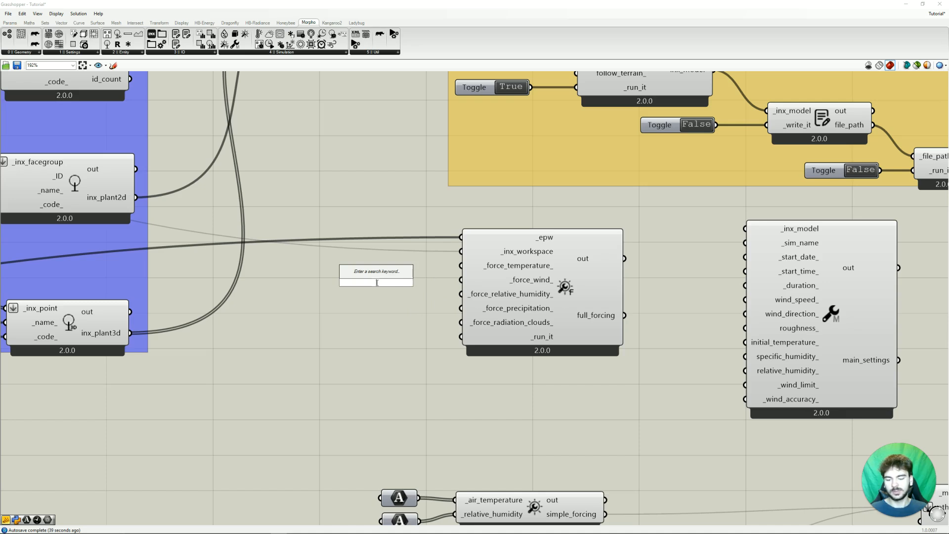
type("bool")
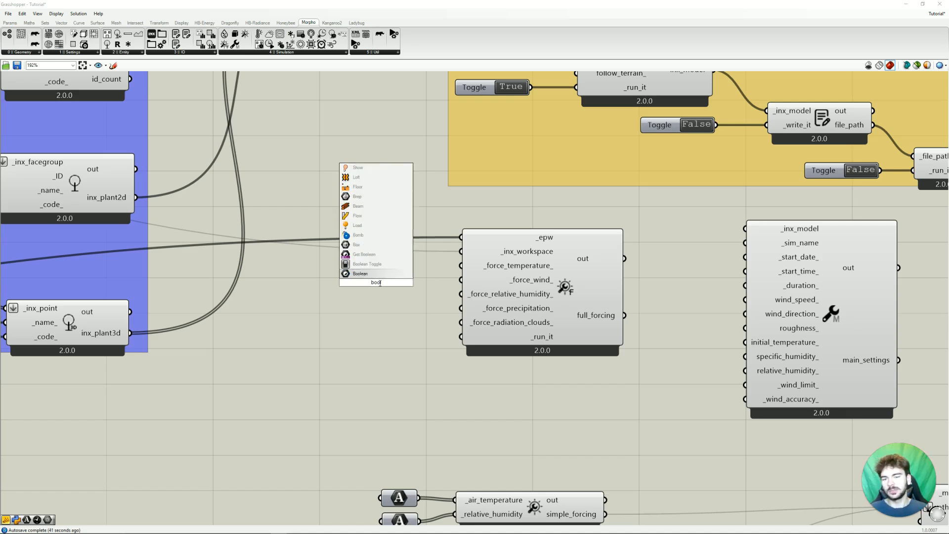
left_click(388, 266)
left_click_drag(415, 283, 462, 280)
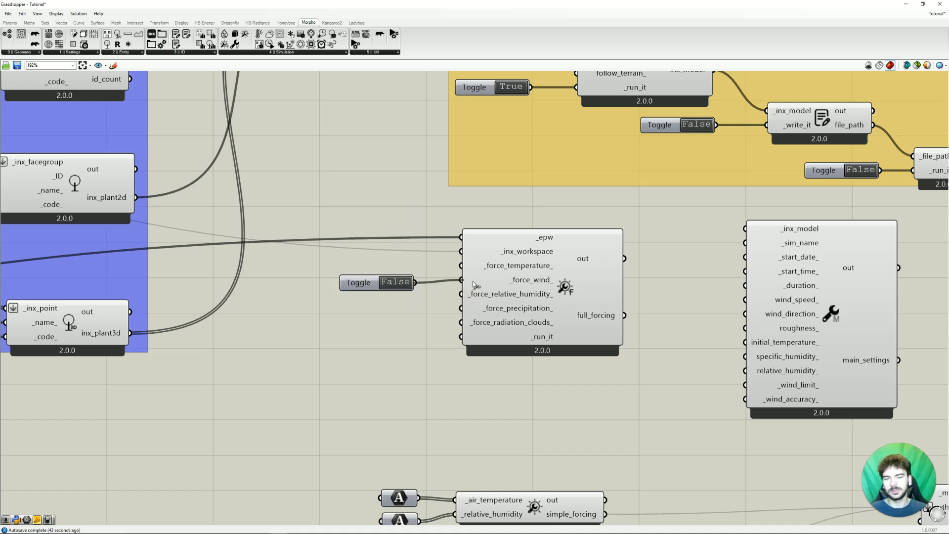
left_click_drag(360, 285, 363, 282)
left_click(404, 307)
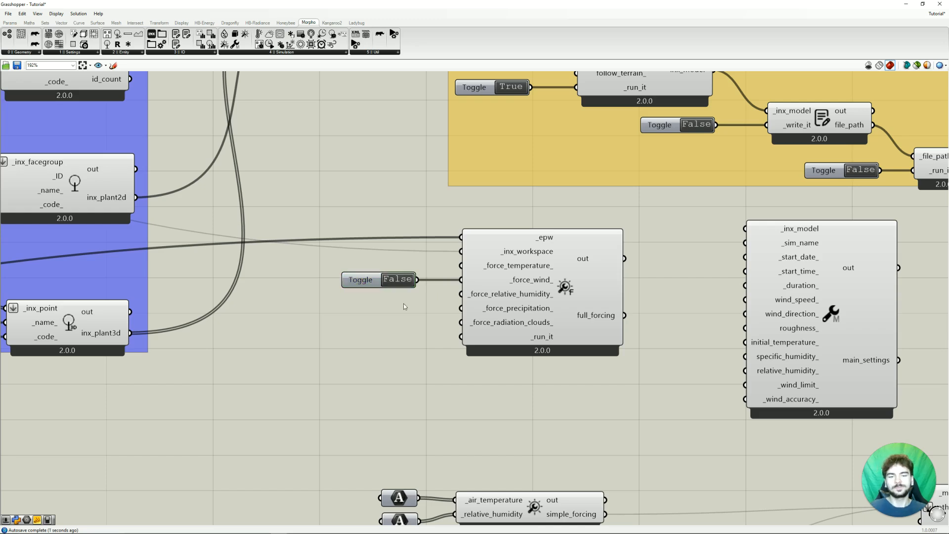
- Examine the _force_wind_ input description of Full Forcing against the wind speed and direction inputs of the main settings component
mouse_move(543, 285)
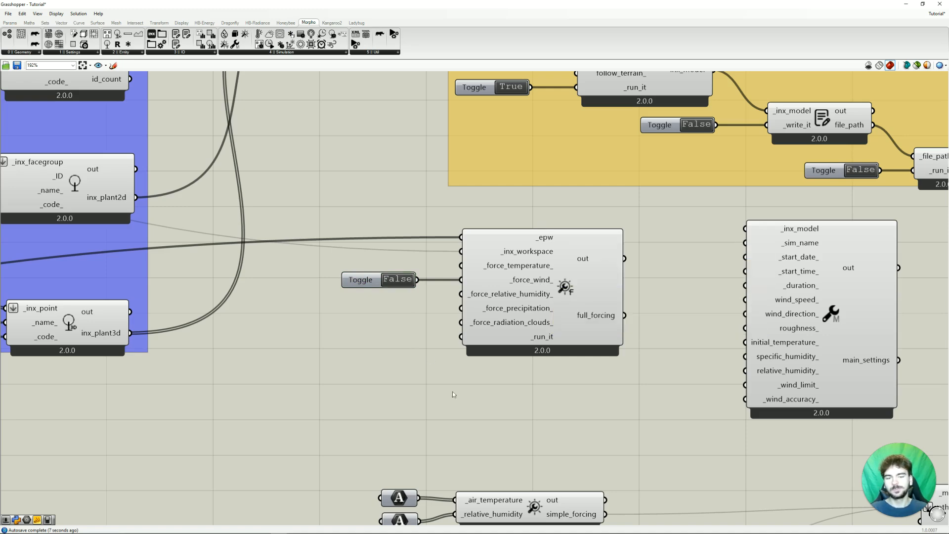
right_click_drag(597, 407, 424, 381)
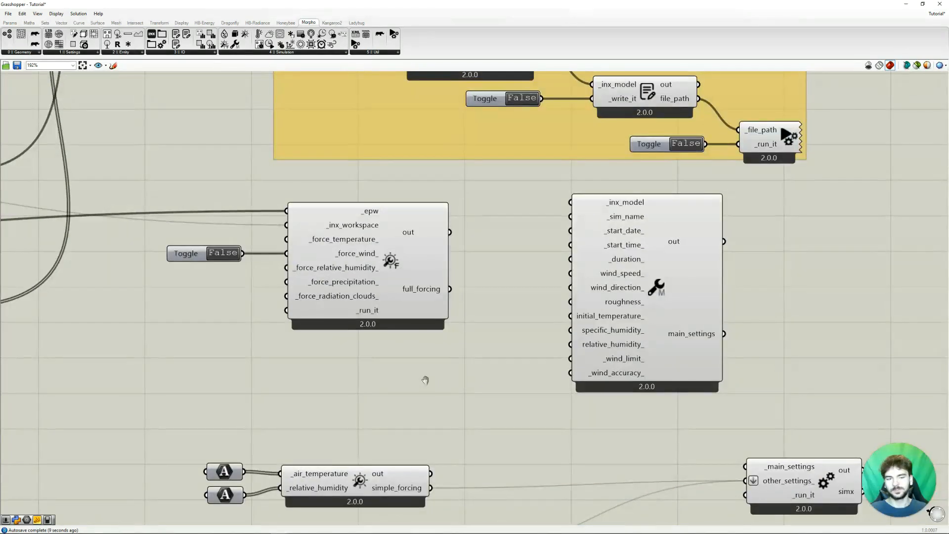
left_click_drag(647, 299, 656, 299)
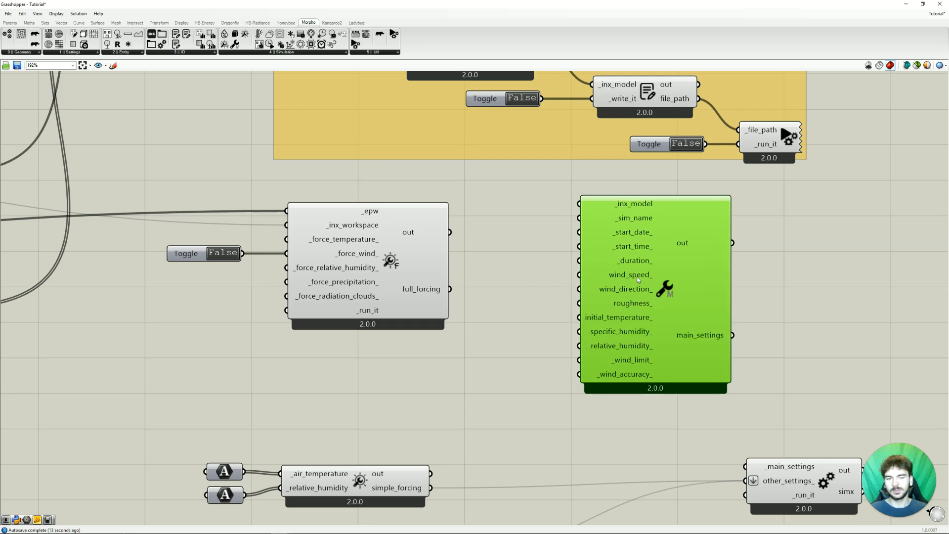
mouse_move(643, 279)
mouse_move(347, 257)
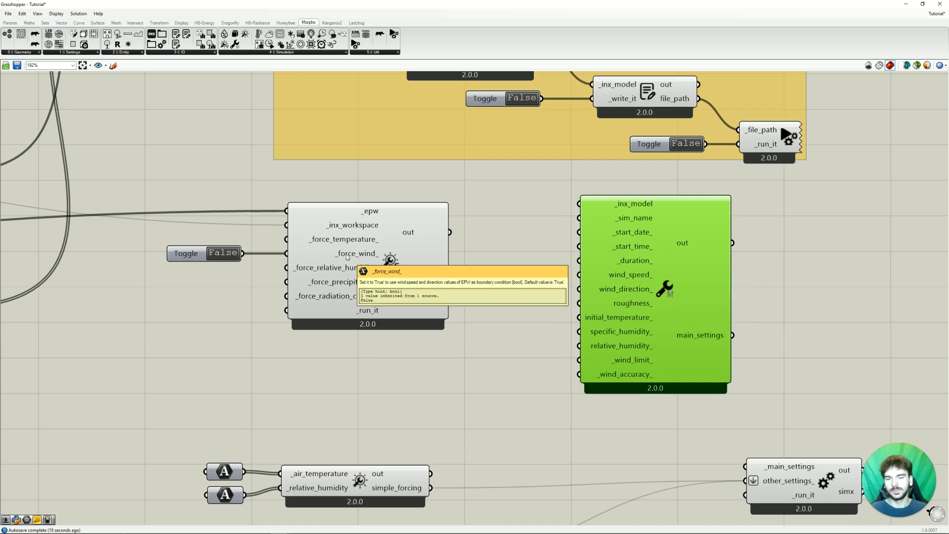
left_click(496, 362)
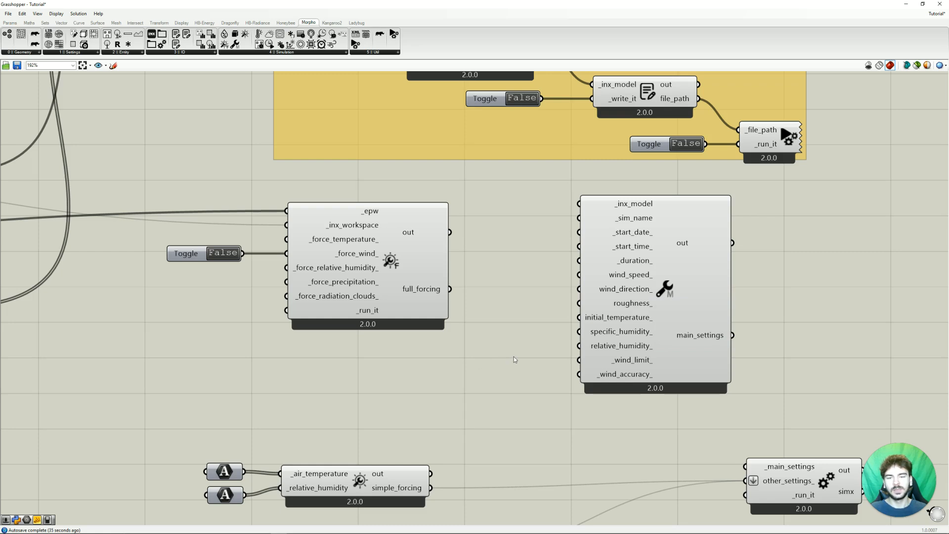
right_click_drag(477, 367, 535, 360)
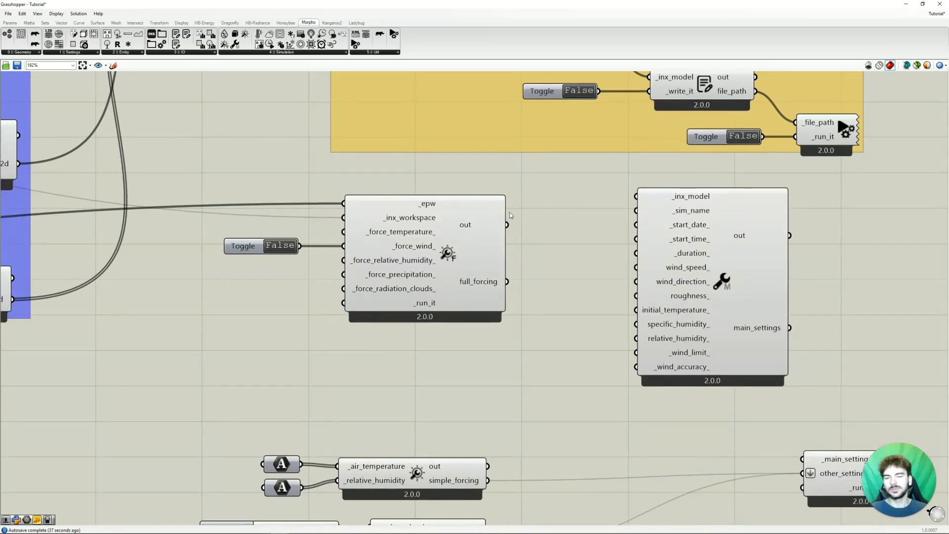
mouse_move(413, 250)
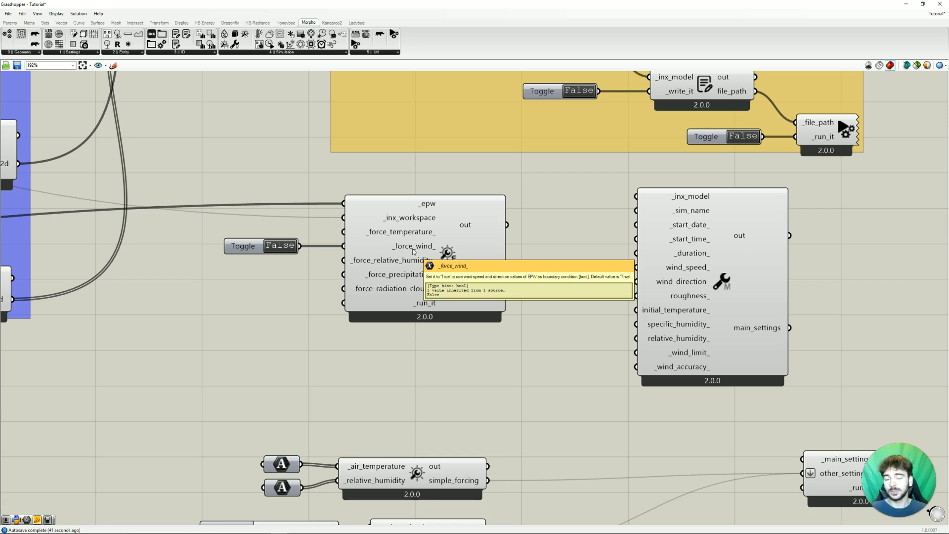
right_click_drag(299, 360, 335, 372)
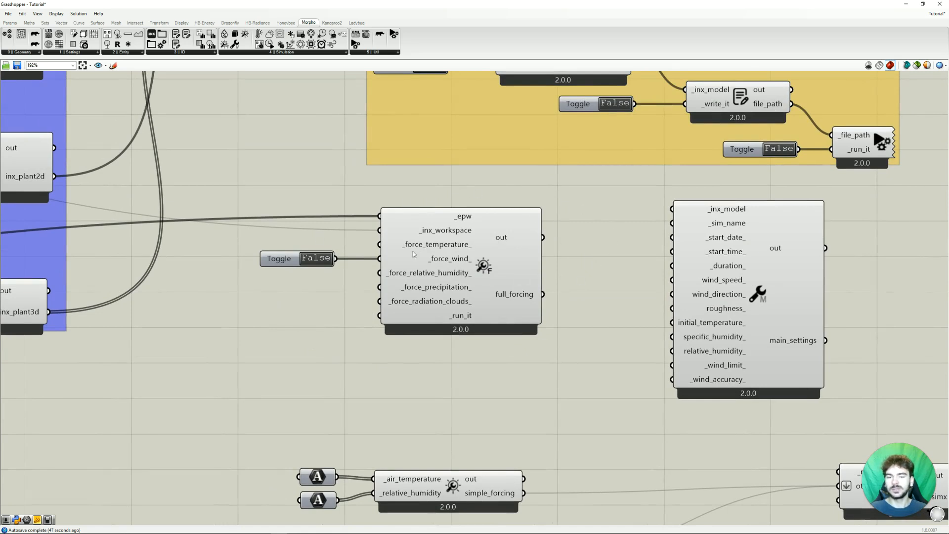
- Delete the Boolean Toggle wired into _force_wind_ of Morpho Full Forcing
right_click_drag(331, 303, 357, 312)
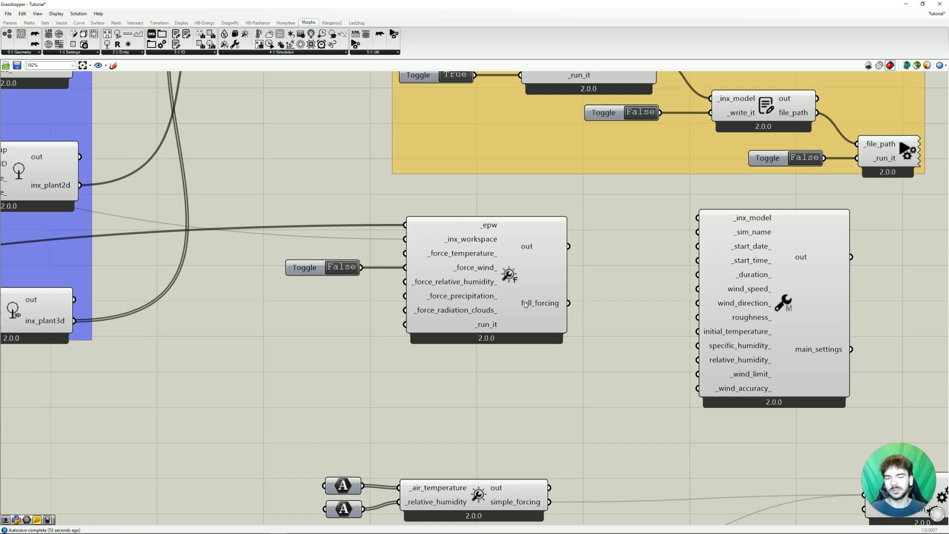
left_click(304, 270)
key("Delete")
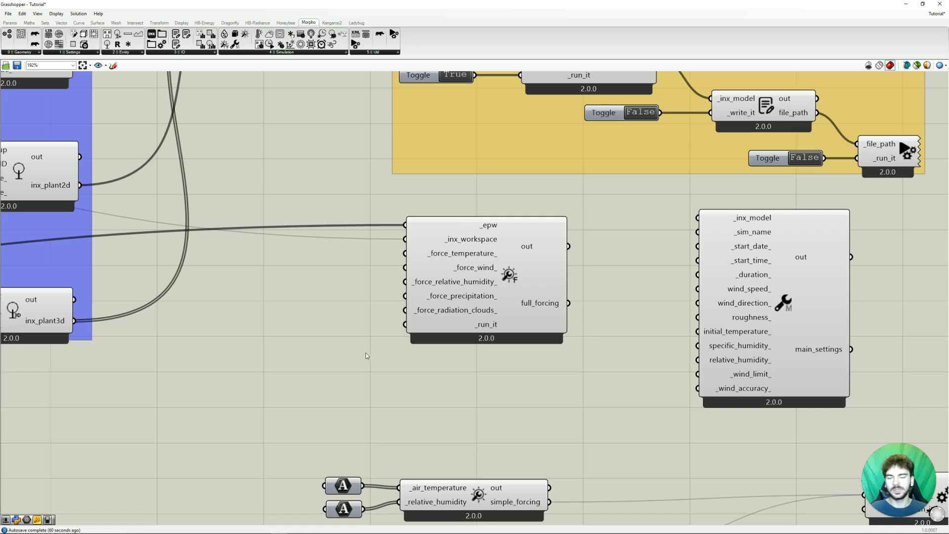
- Add a Boolean Toggle, wire it into _run_it of Morpho Full Forcing, and align it with that input
double_click(320, 328)
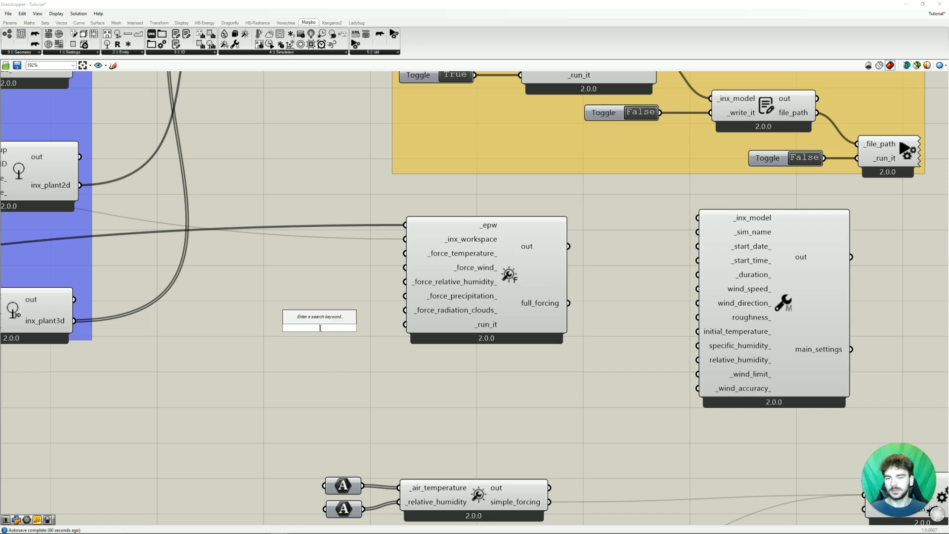
type("boo")
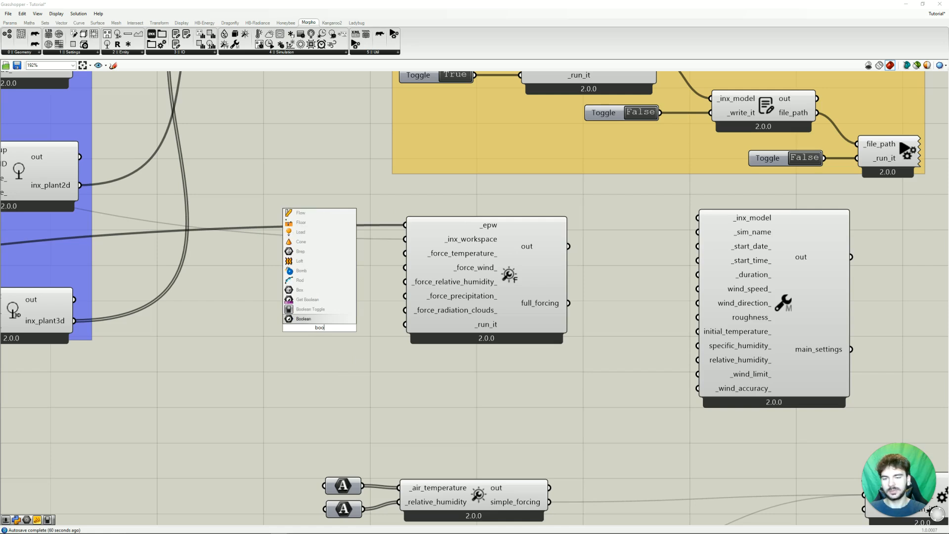
left_click(312, 309)
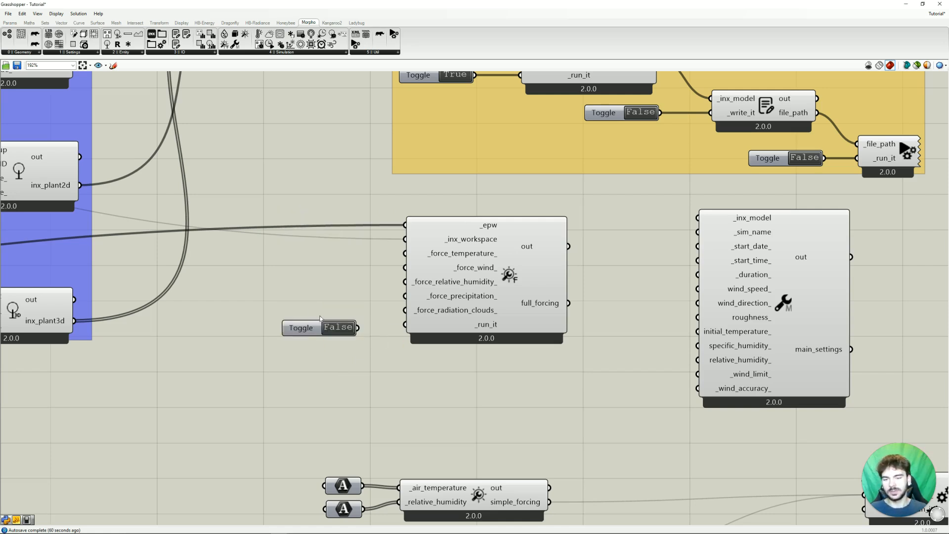
left_click_drag(357, 327, 404, 324)
left_click_drag(305, 330, 307, 327)
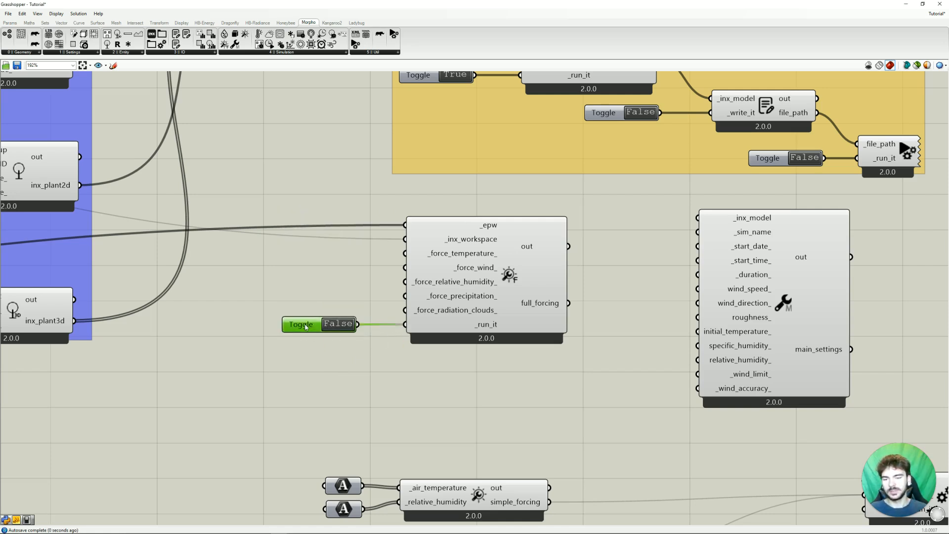
- Run Full Forcing by setting its _run_it toggle to True, and check the written FOX file in the Morpho_Tutorial folder
double_click(346, 329)
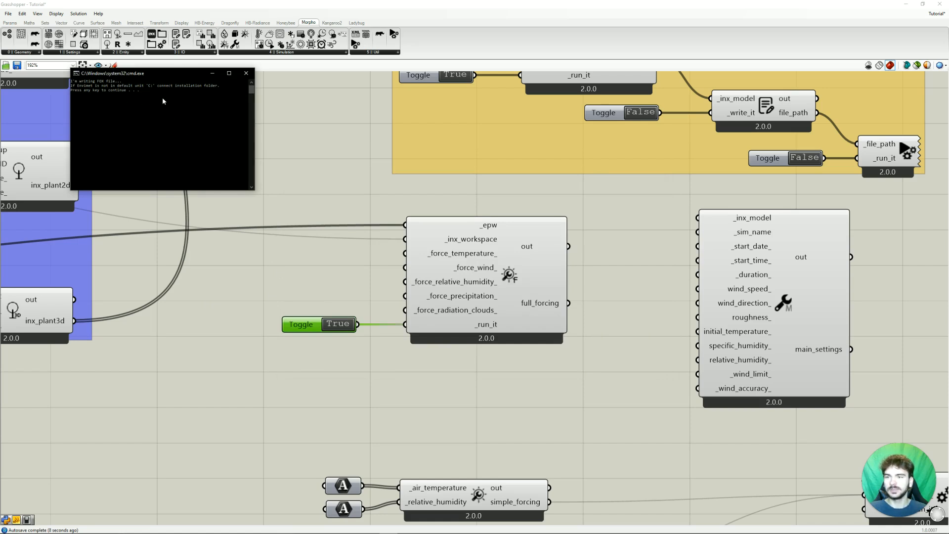
key("Return")
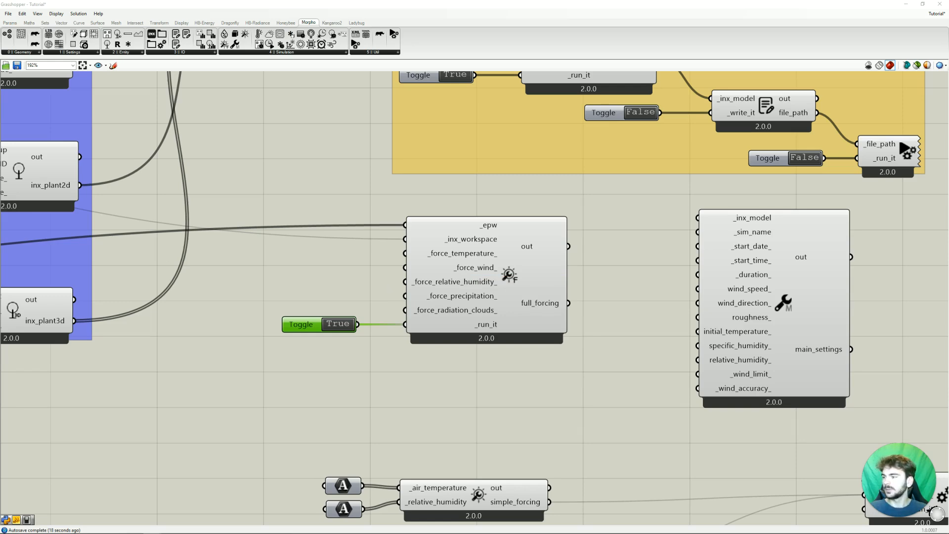
left_click_drag(0, 155, 522, 155)
left_click(412, 246)
left_click(406, 242)
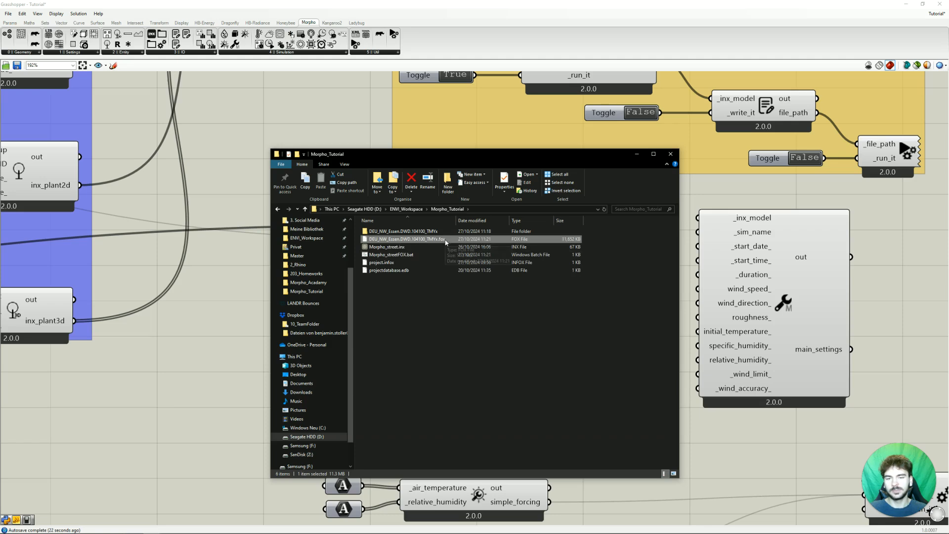
left_click_drag(454, 163, 0, 164)
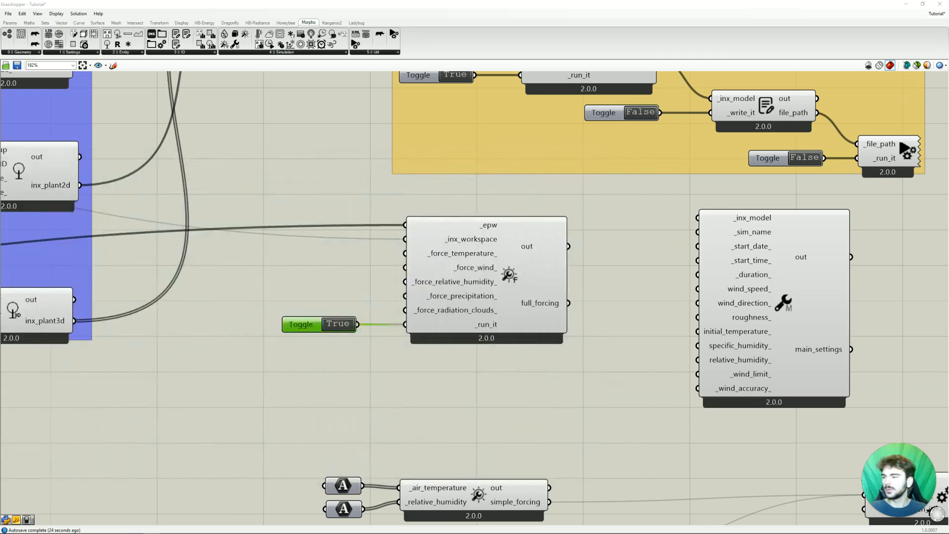
left_click(577, 387)
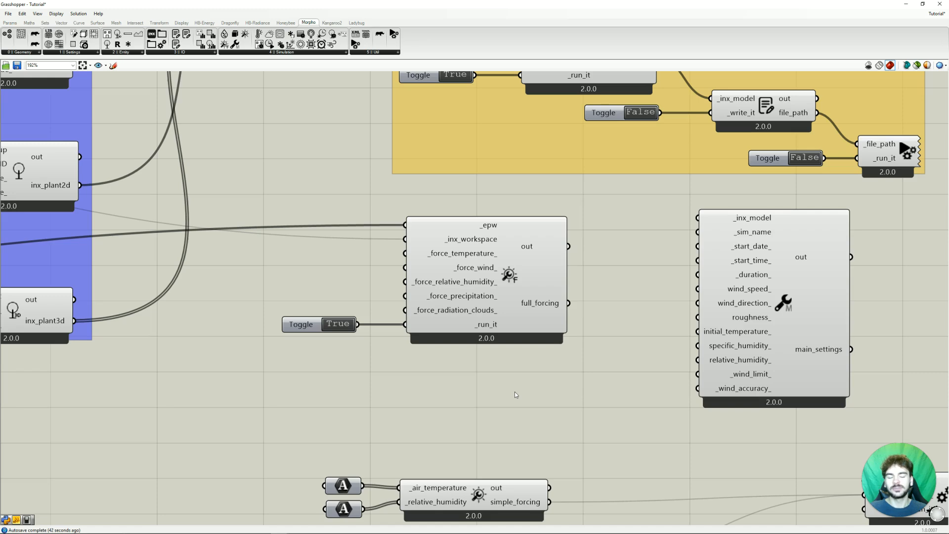
- Replace the simple_forcing and clouds wires into other_settings_ with the full_forcing output, and shift the main settings component slightly away from Full Forcing
right_click_drag(557, 398, 481, 296)
scroll(559, 410, "down", 2)
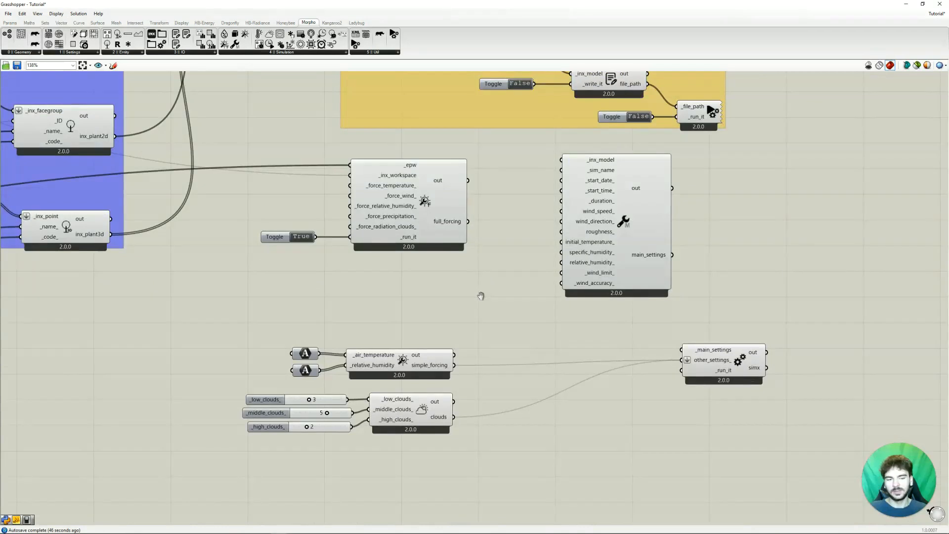
scroll(364, 297, "up", 1)
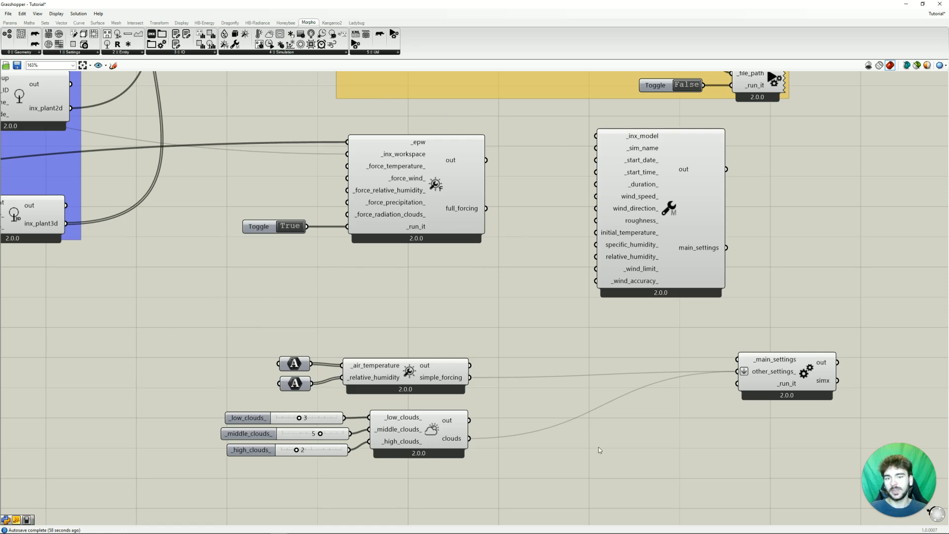
left_click_drag(542, 503, 230, 323)
left_click(528, 266)
left_click_drag(518, 266, 239, 131)
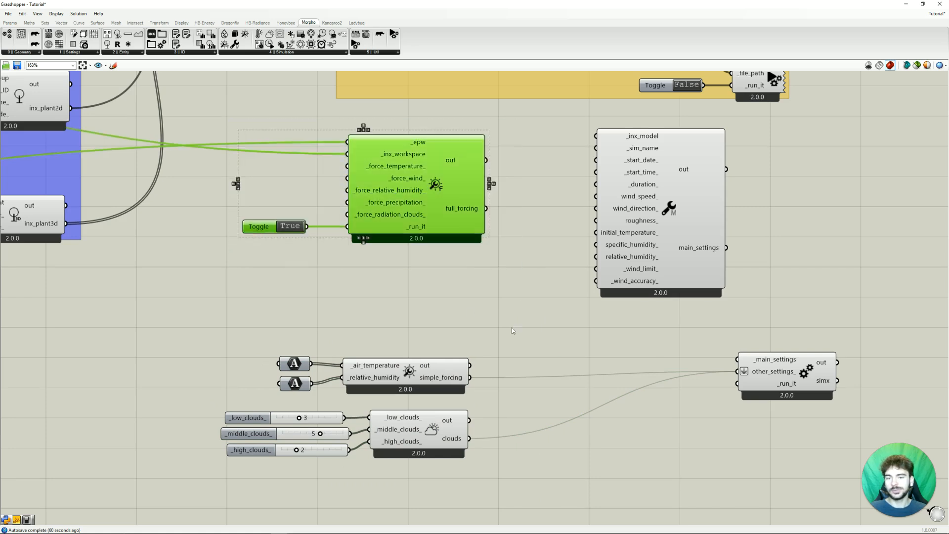
left_click(512, 327)
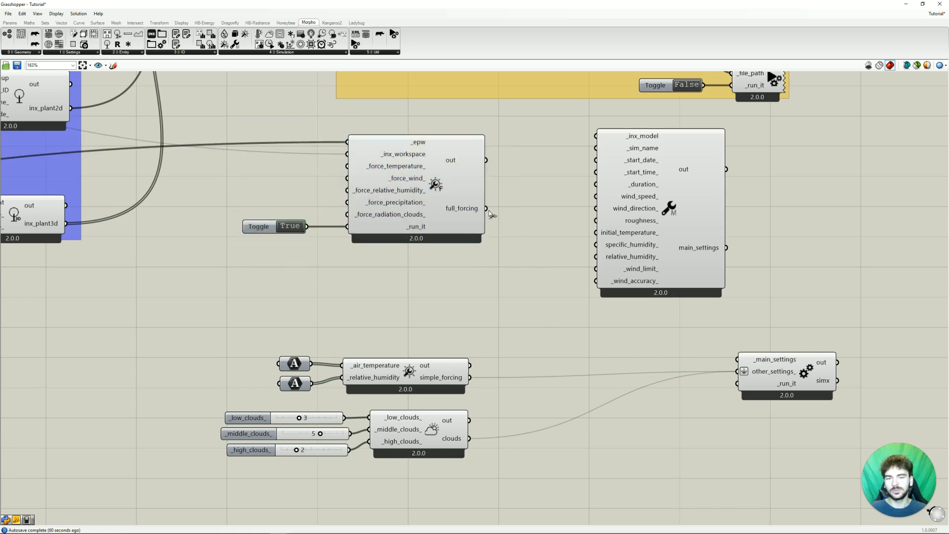
left_click_drag(487, 208, 740, 372)
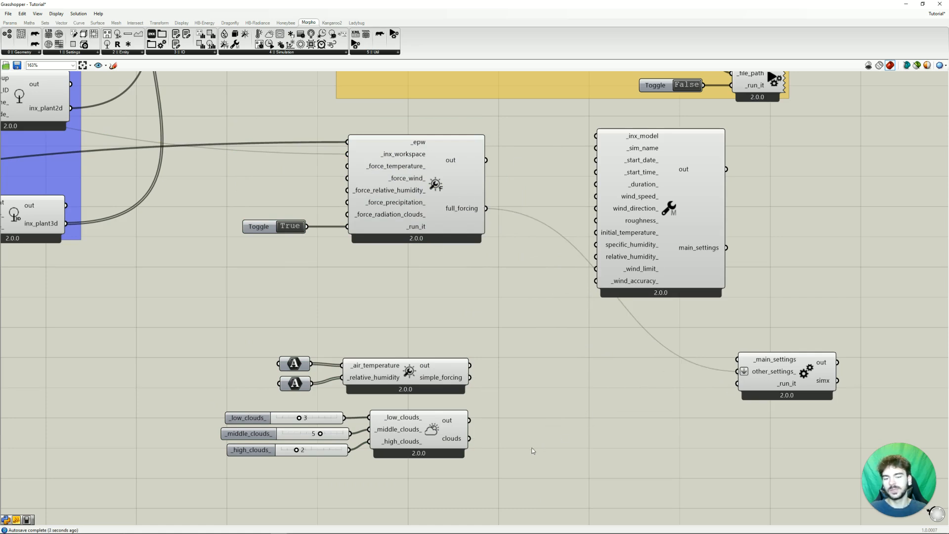
left_click_drag(644, 242, 662, 235)
left_click(559, 272)
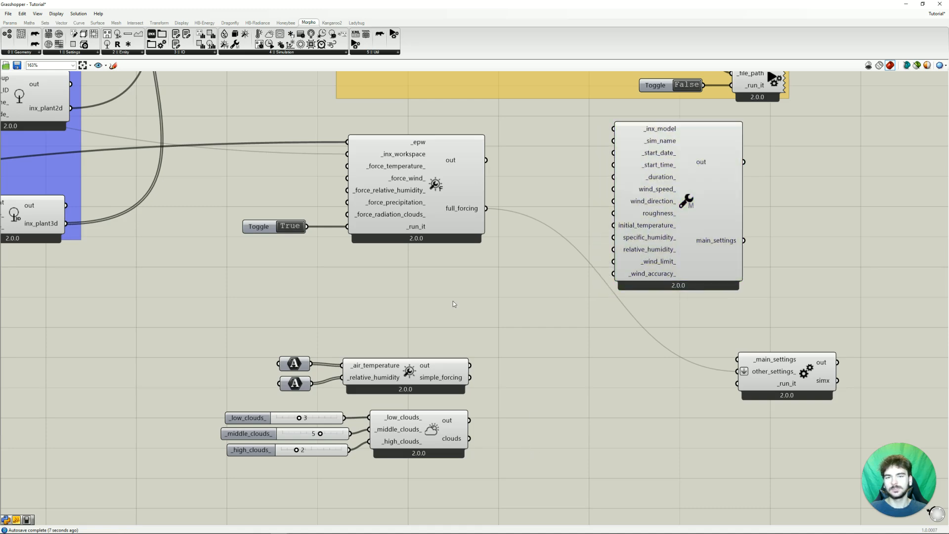